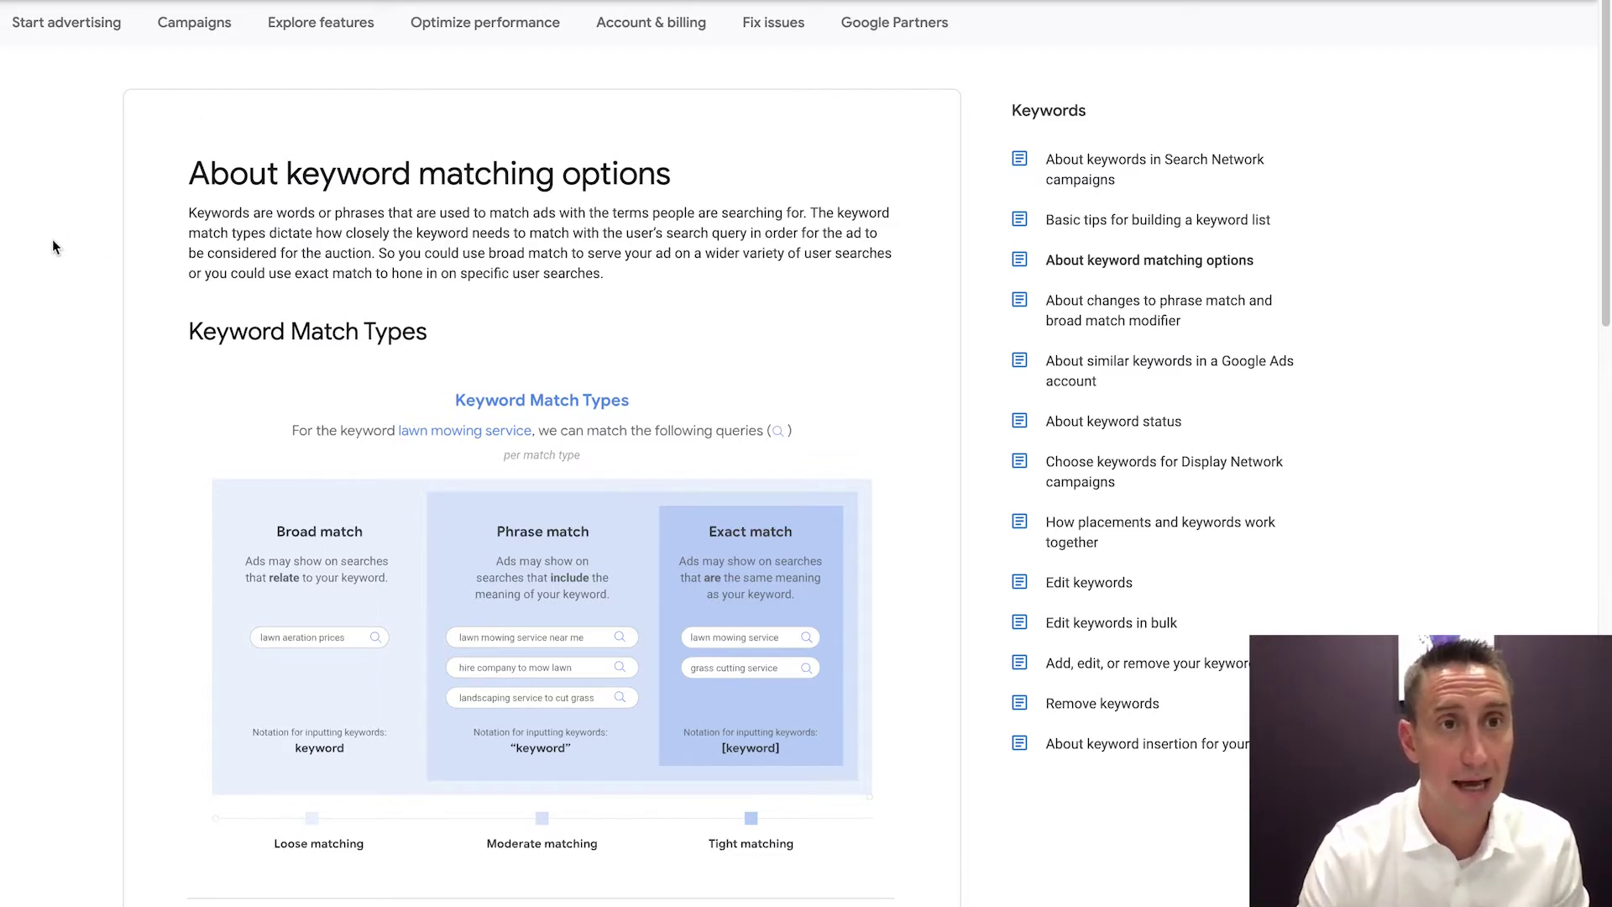
# Scroll through the Search terms report to review each term's Exact or Phrase match type
pyautogui.scroll(-2, 527, 475)
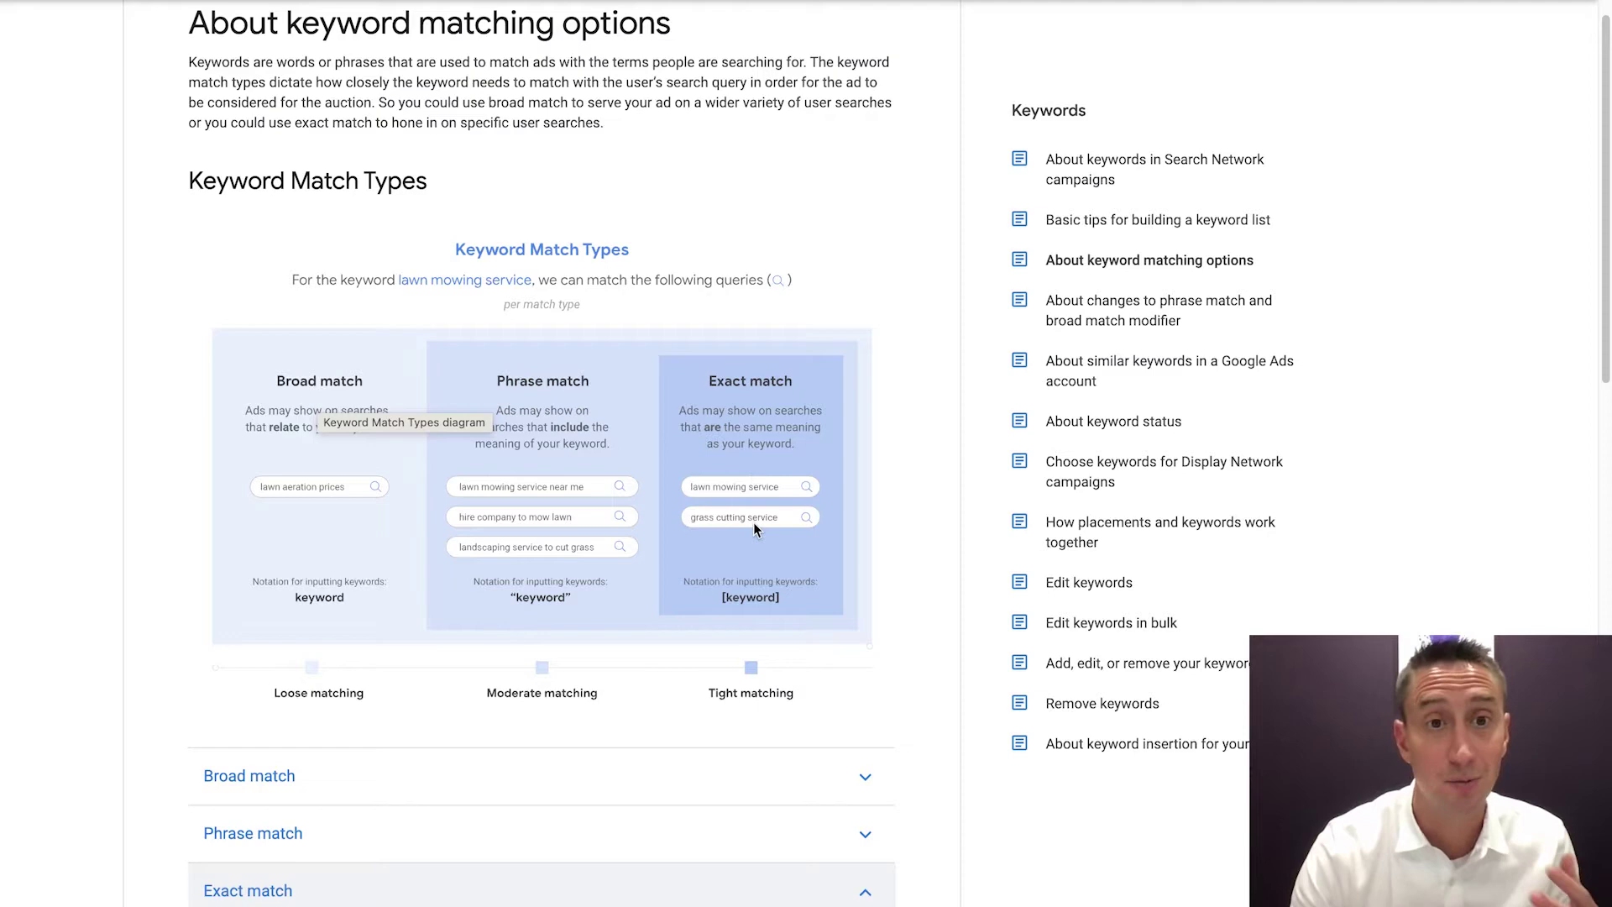
pyautogui.scroll(-8, 906, 481)
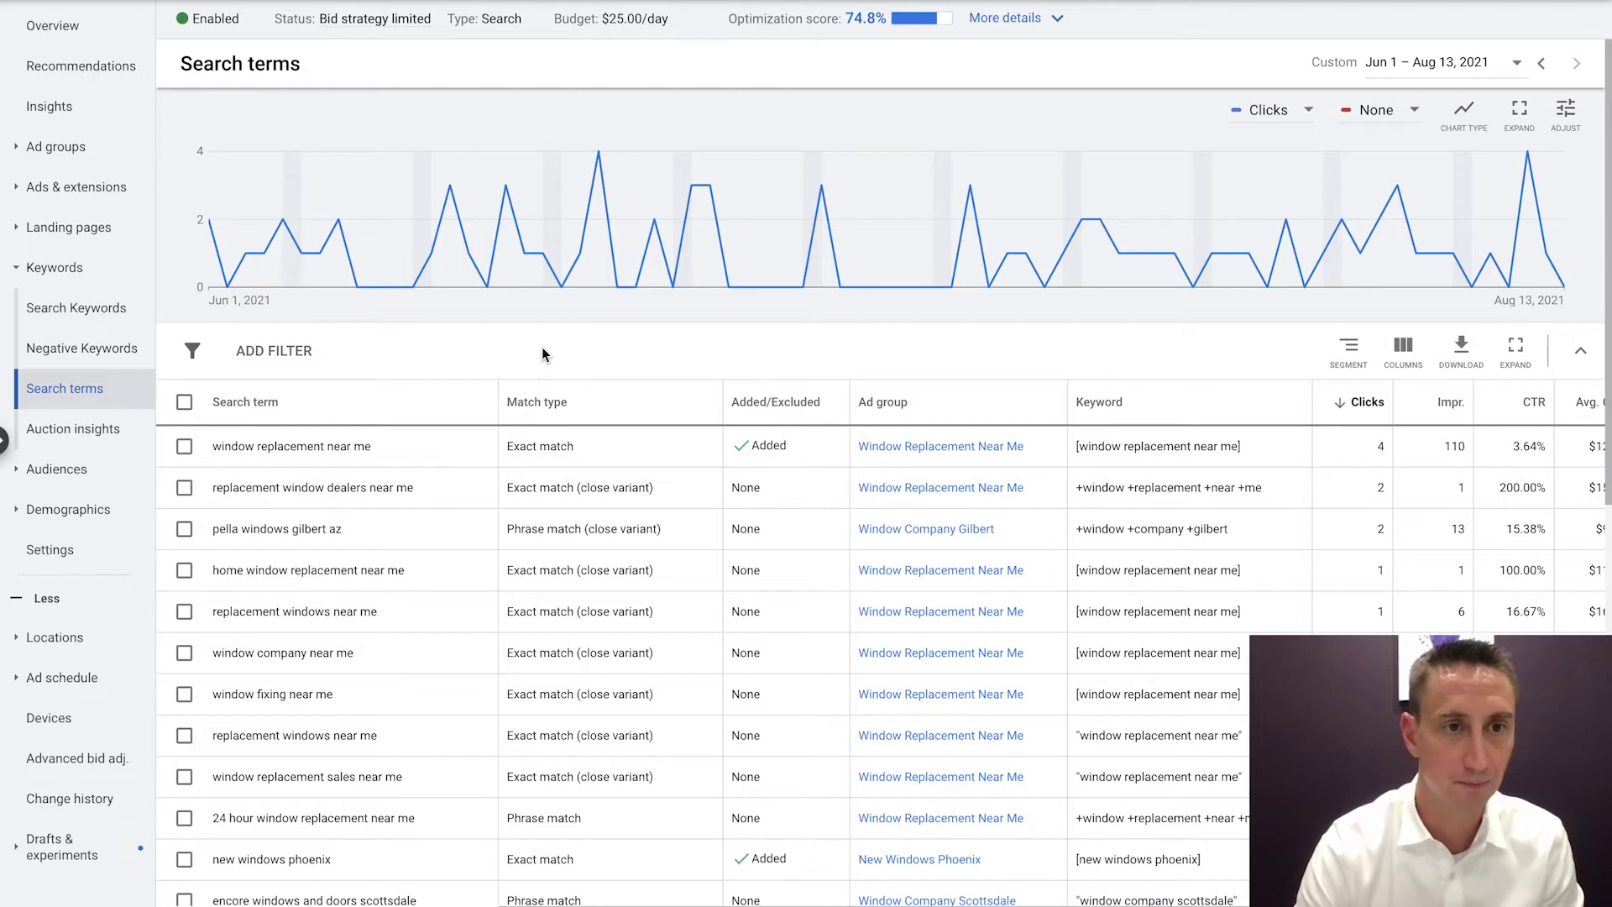
# Go from the campaign's keywords to the Ad groups table showing cost and conversions
pyautogui.click(76, 308)
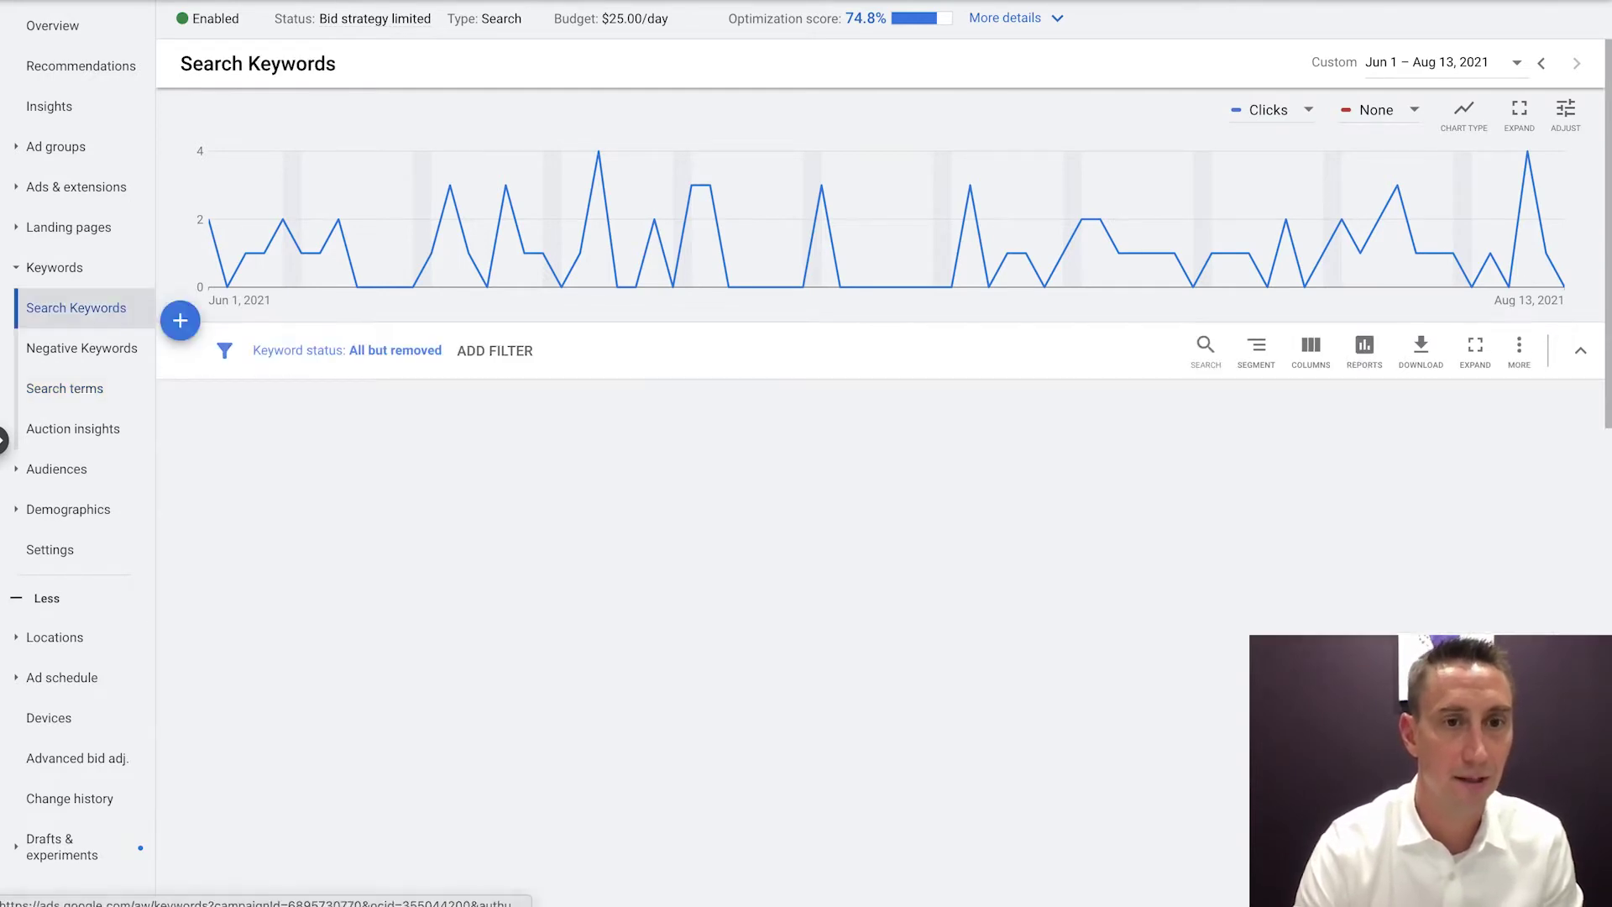
pyautogui.click(55, 146)
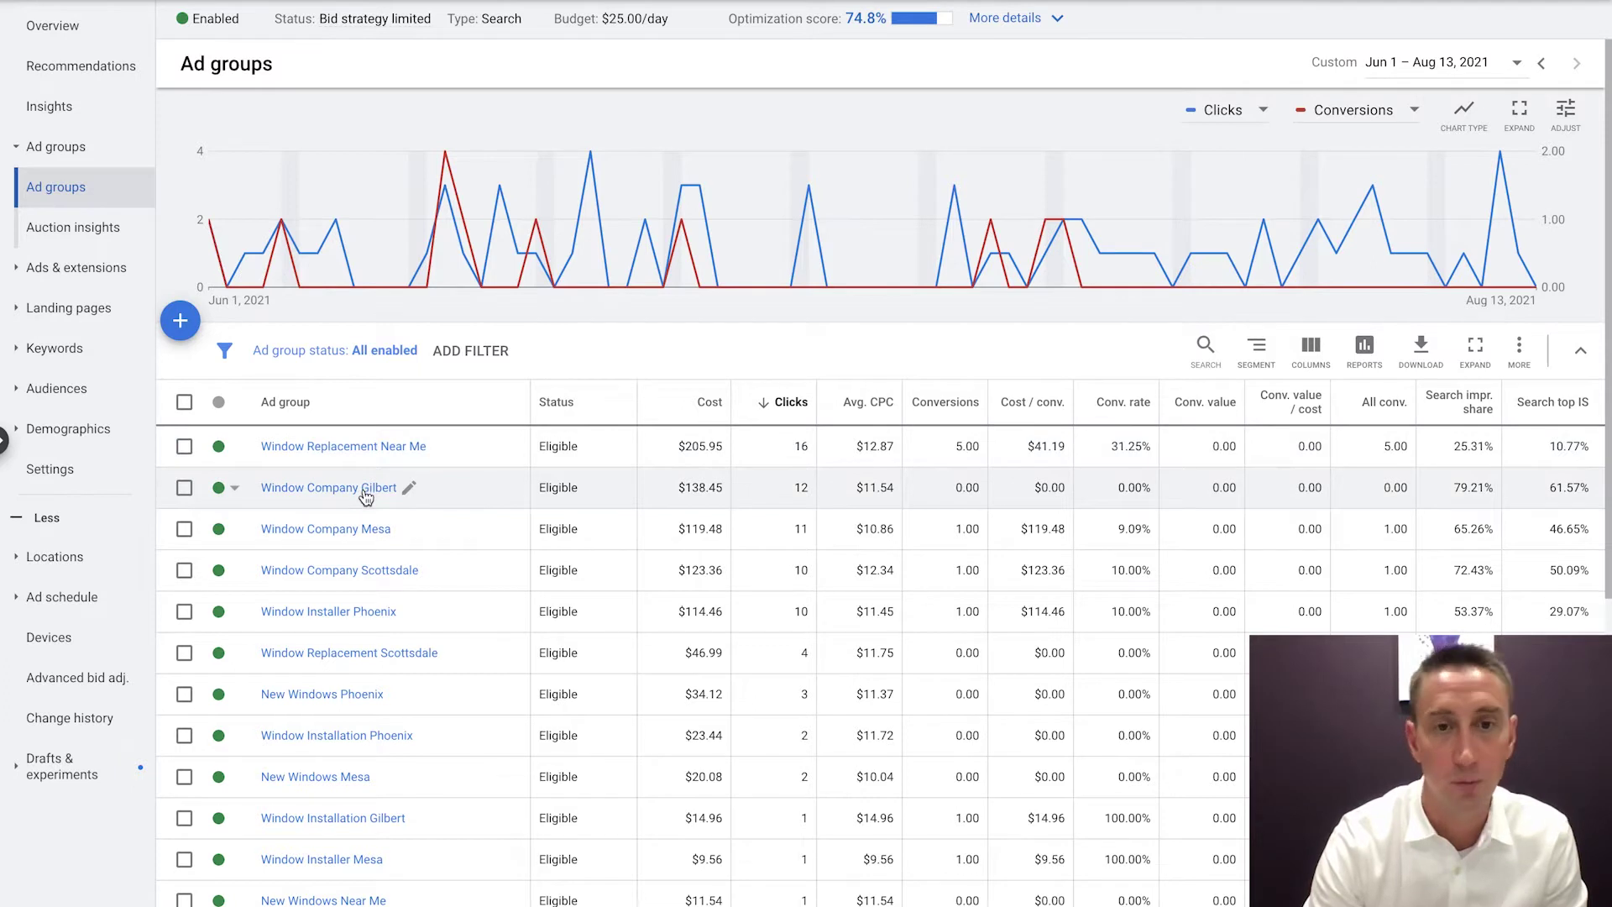
# Open the Window Company Gilbert ad group to see its three keywords
pyautogui.click(363, 497)
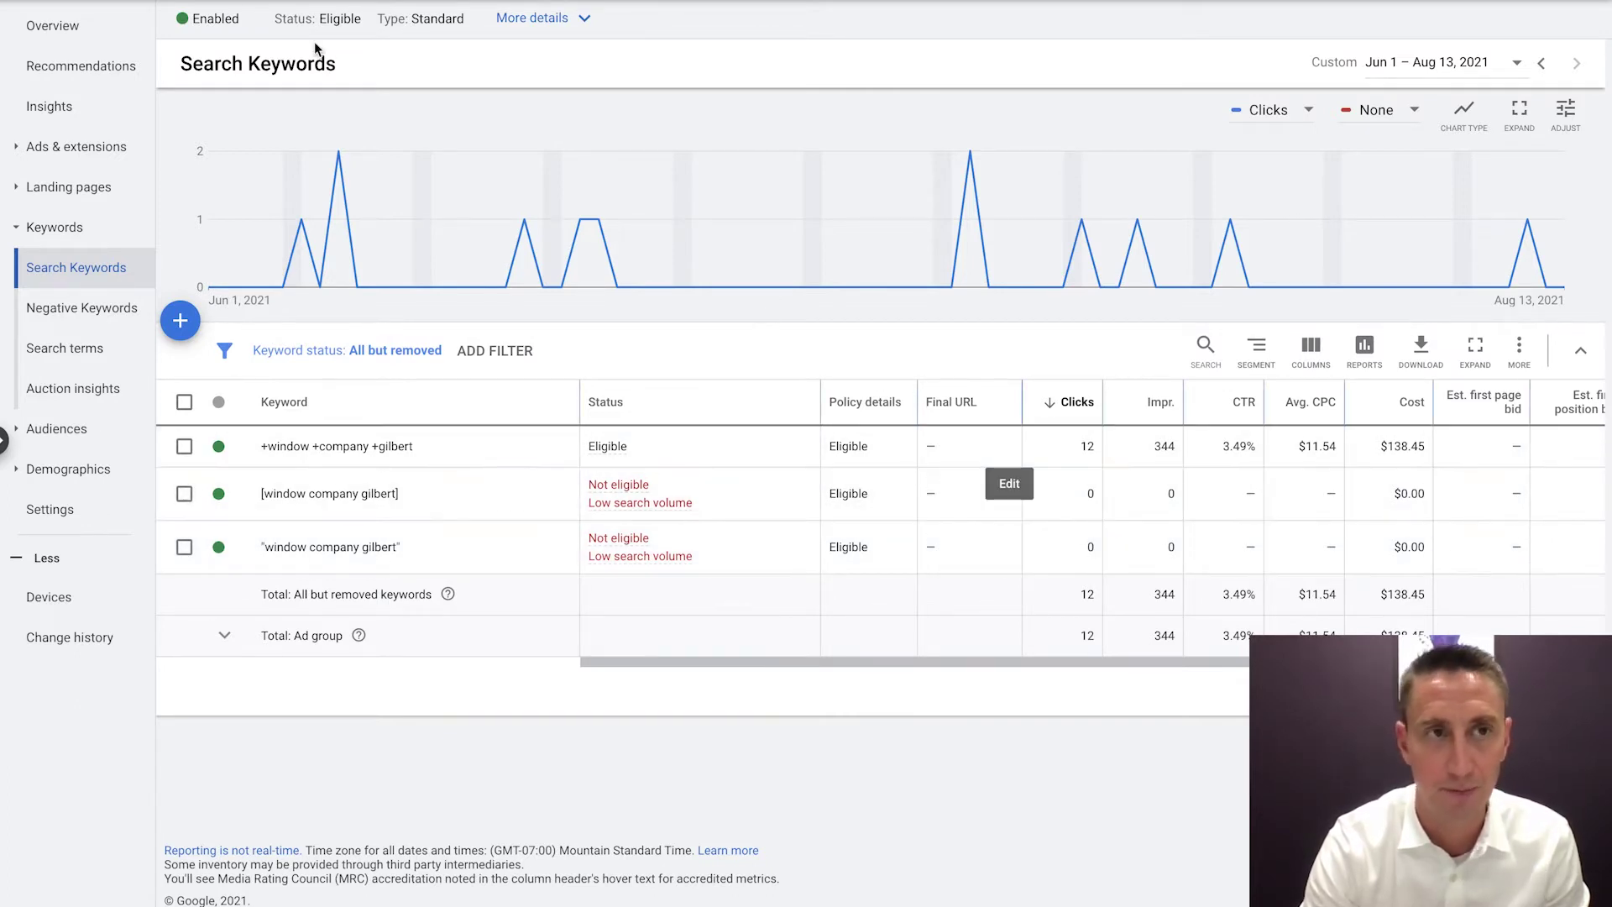
# Return to Ad groups and open the Window Replacement Near Me ad group's keywords
pyautogui.hotkey('alt', 'Left')
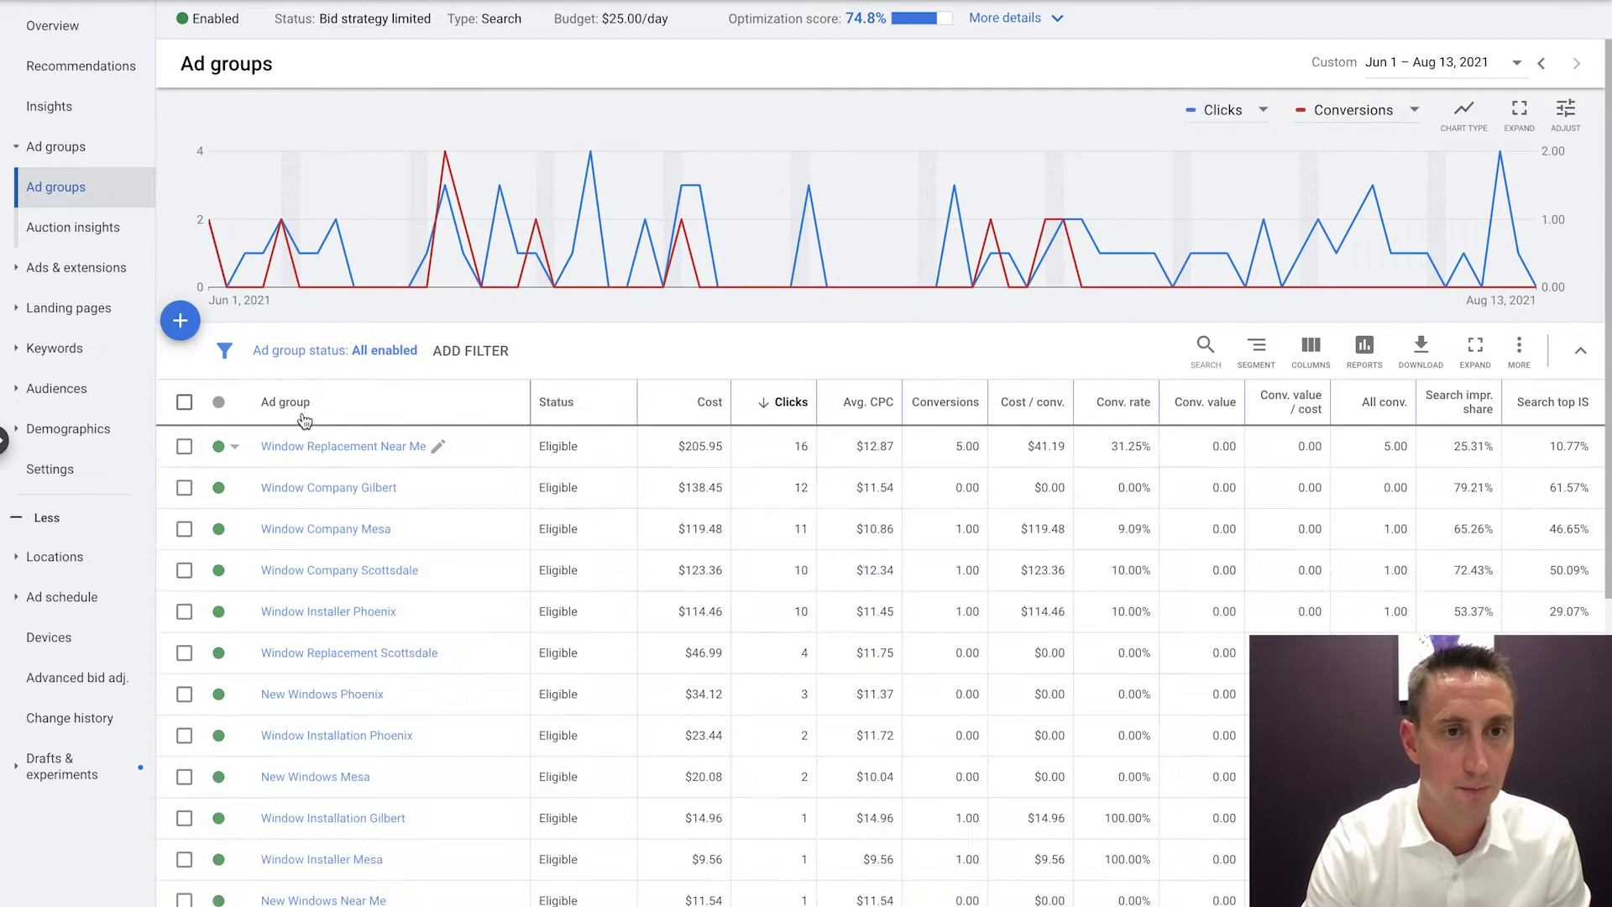
pyautogui.hotkey('alt', 'Right')
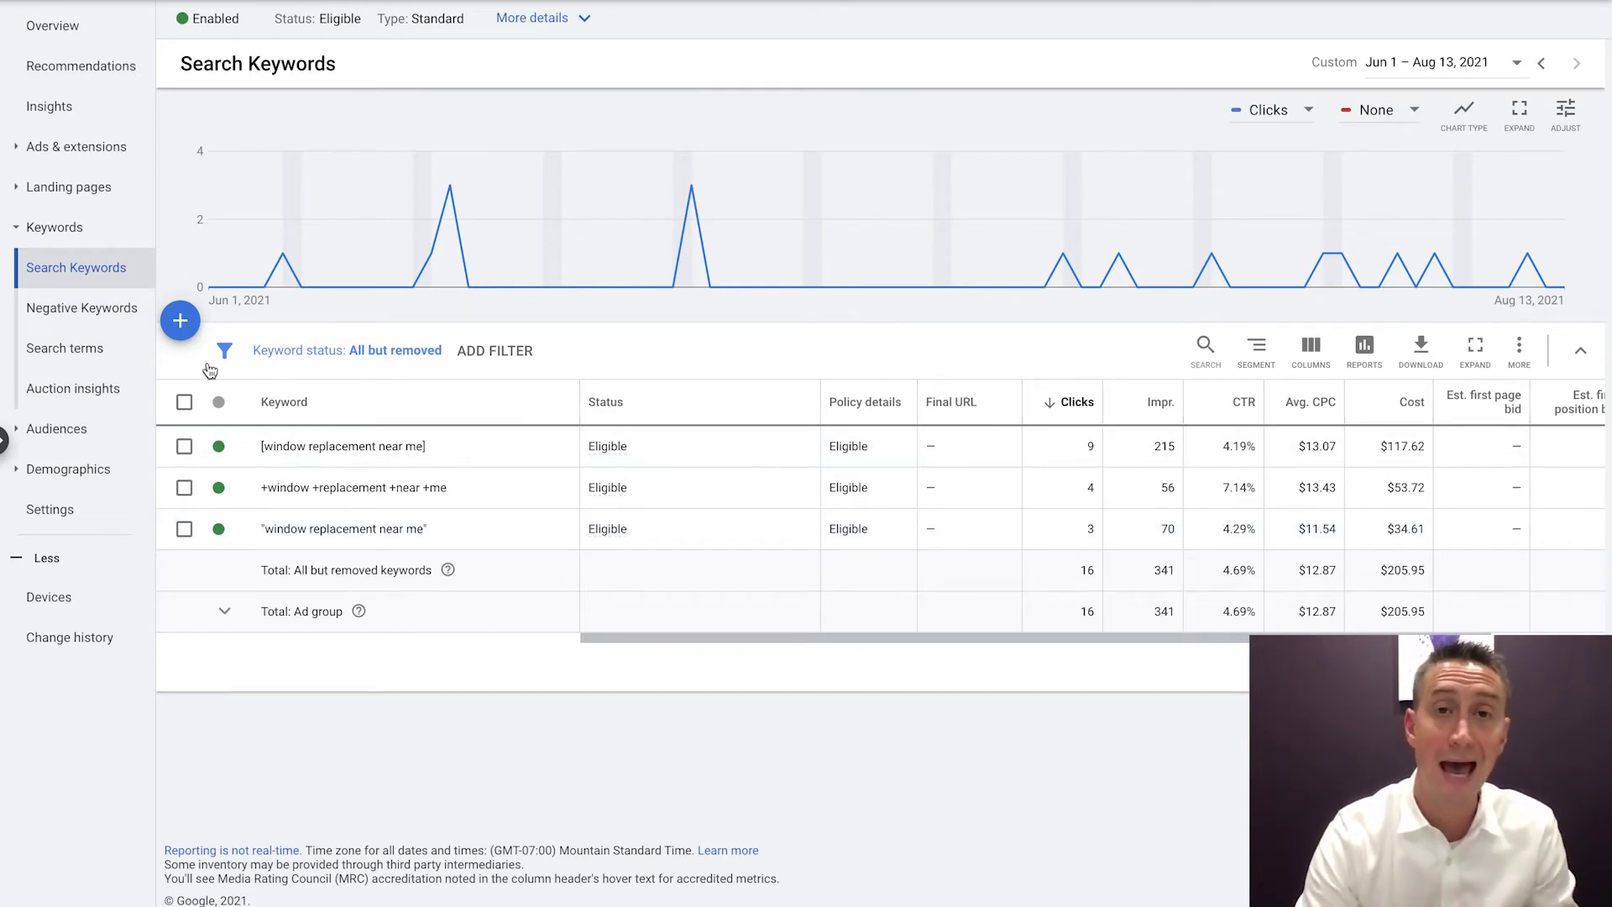
# Open Add Keywords, enter sample bracketed window keywords, then clear the keyword box
pyautogui.click(181, 321)
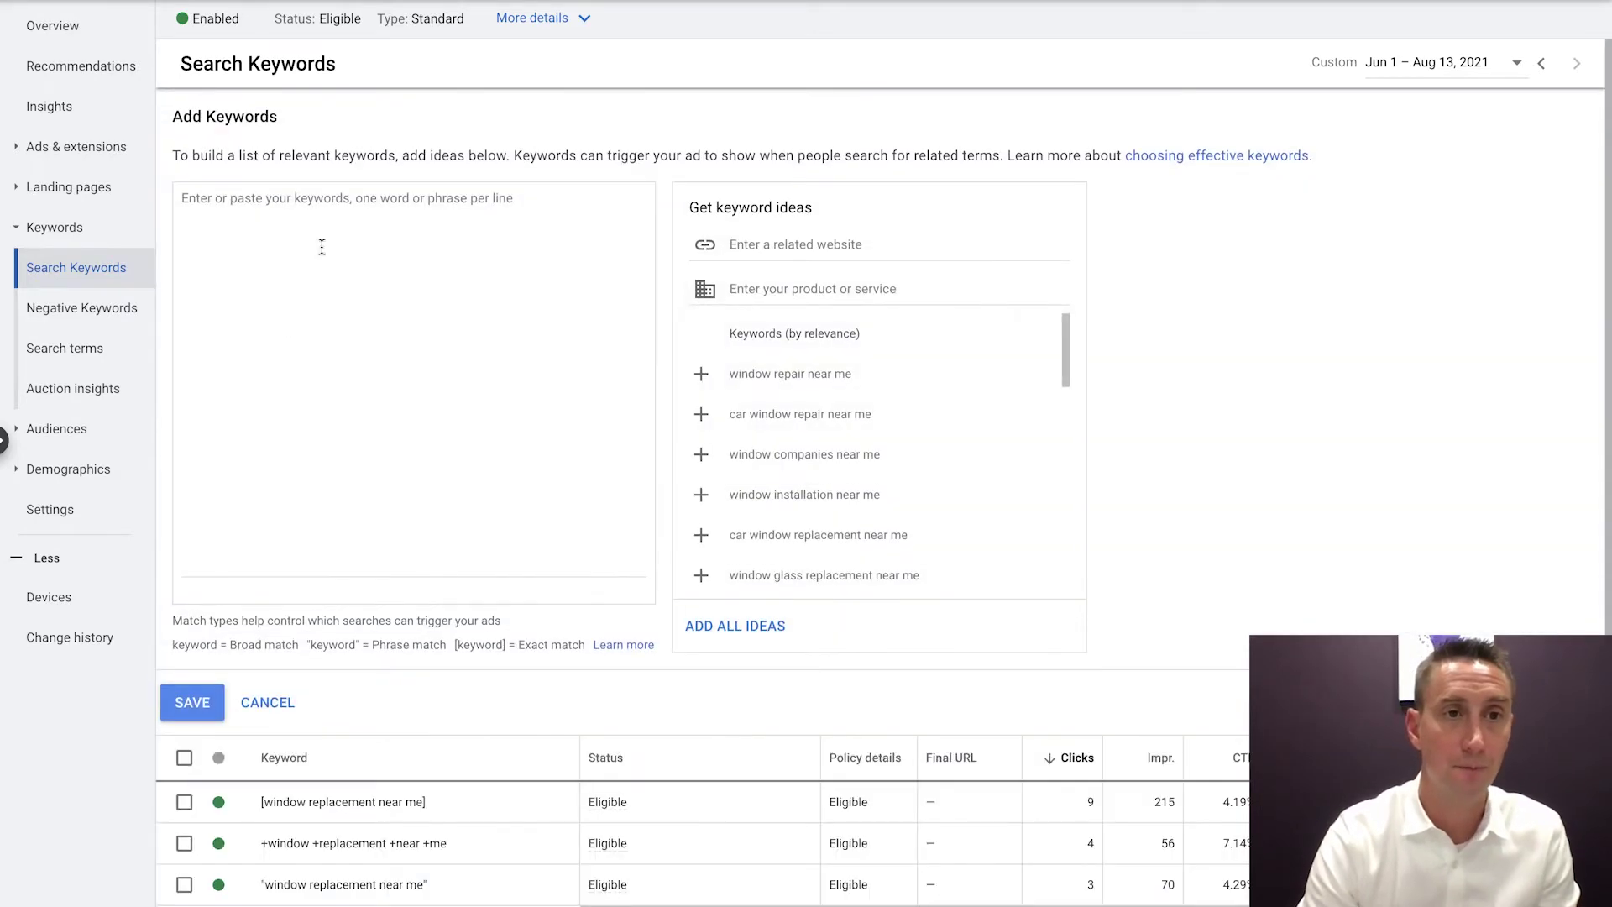
pyautogui.click(320, 243)
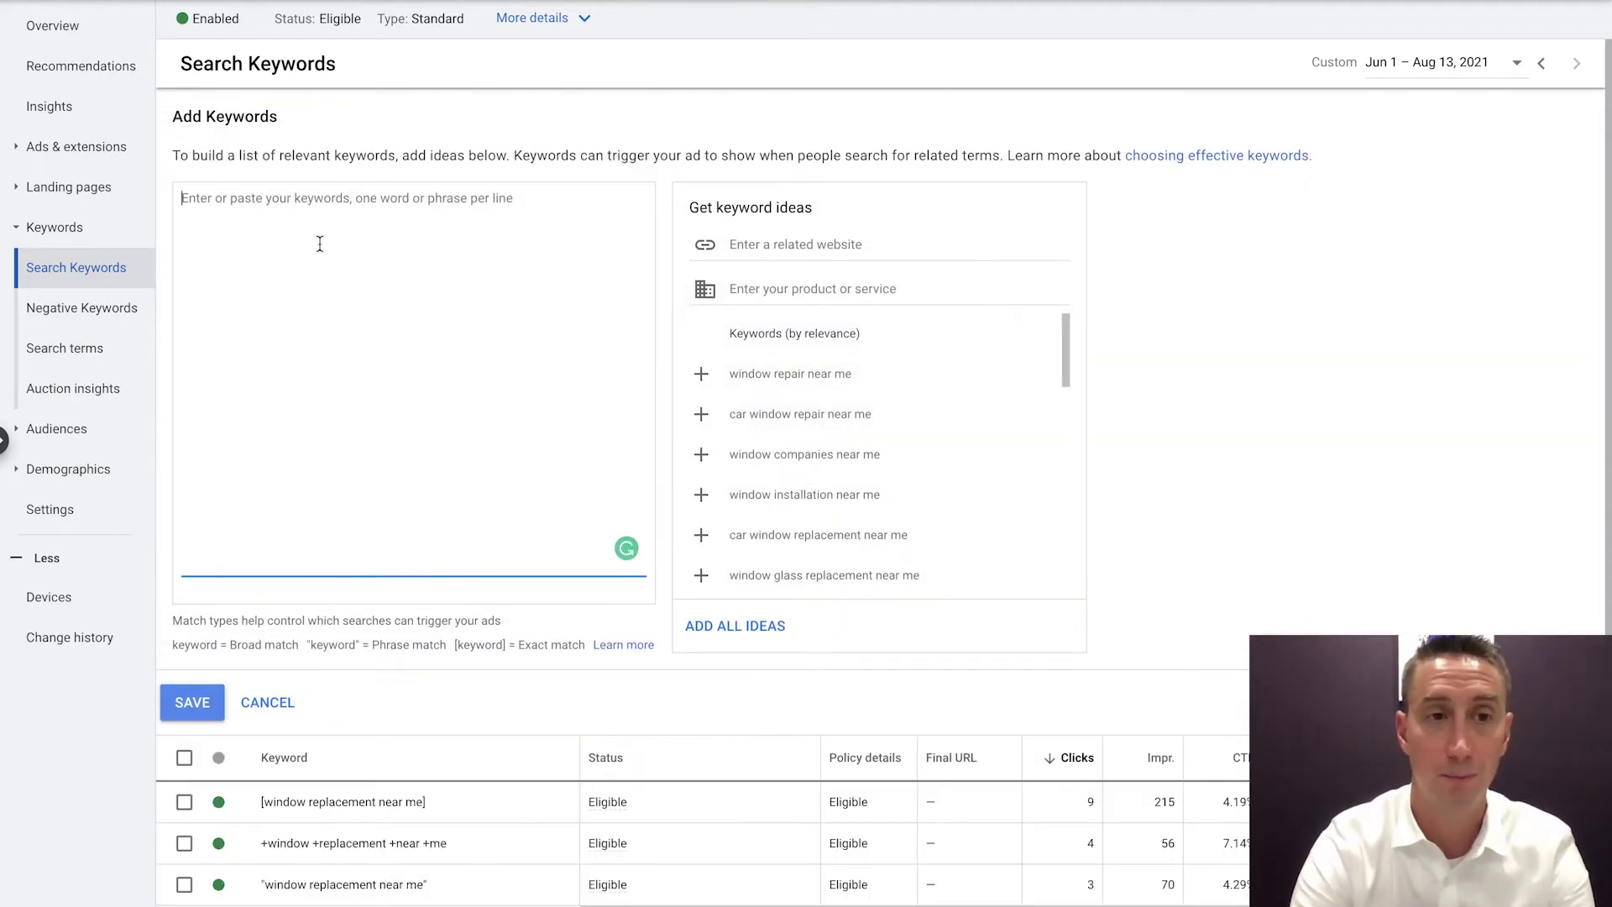
pyautogui.write('[wind')
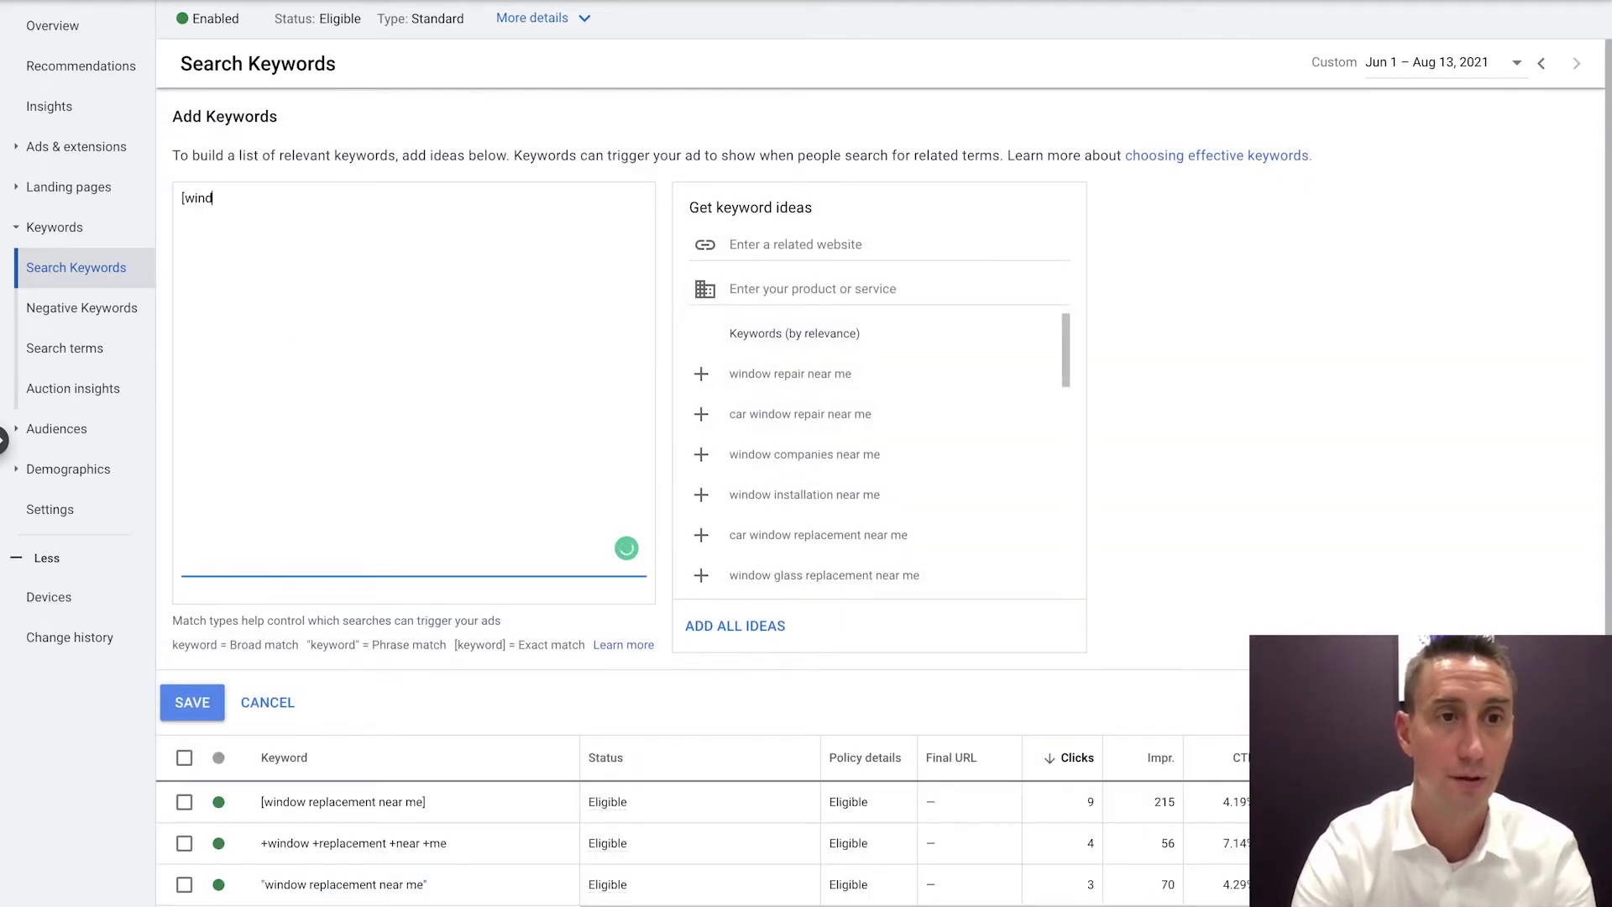
pyautogui.write('ow eelpad')
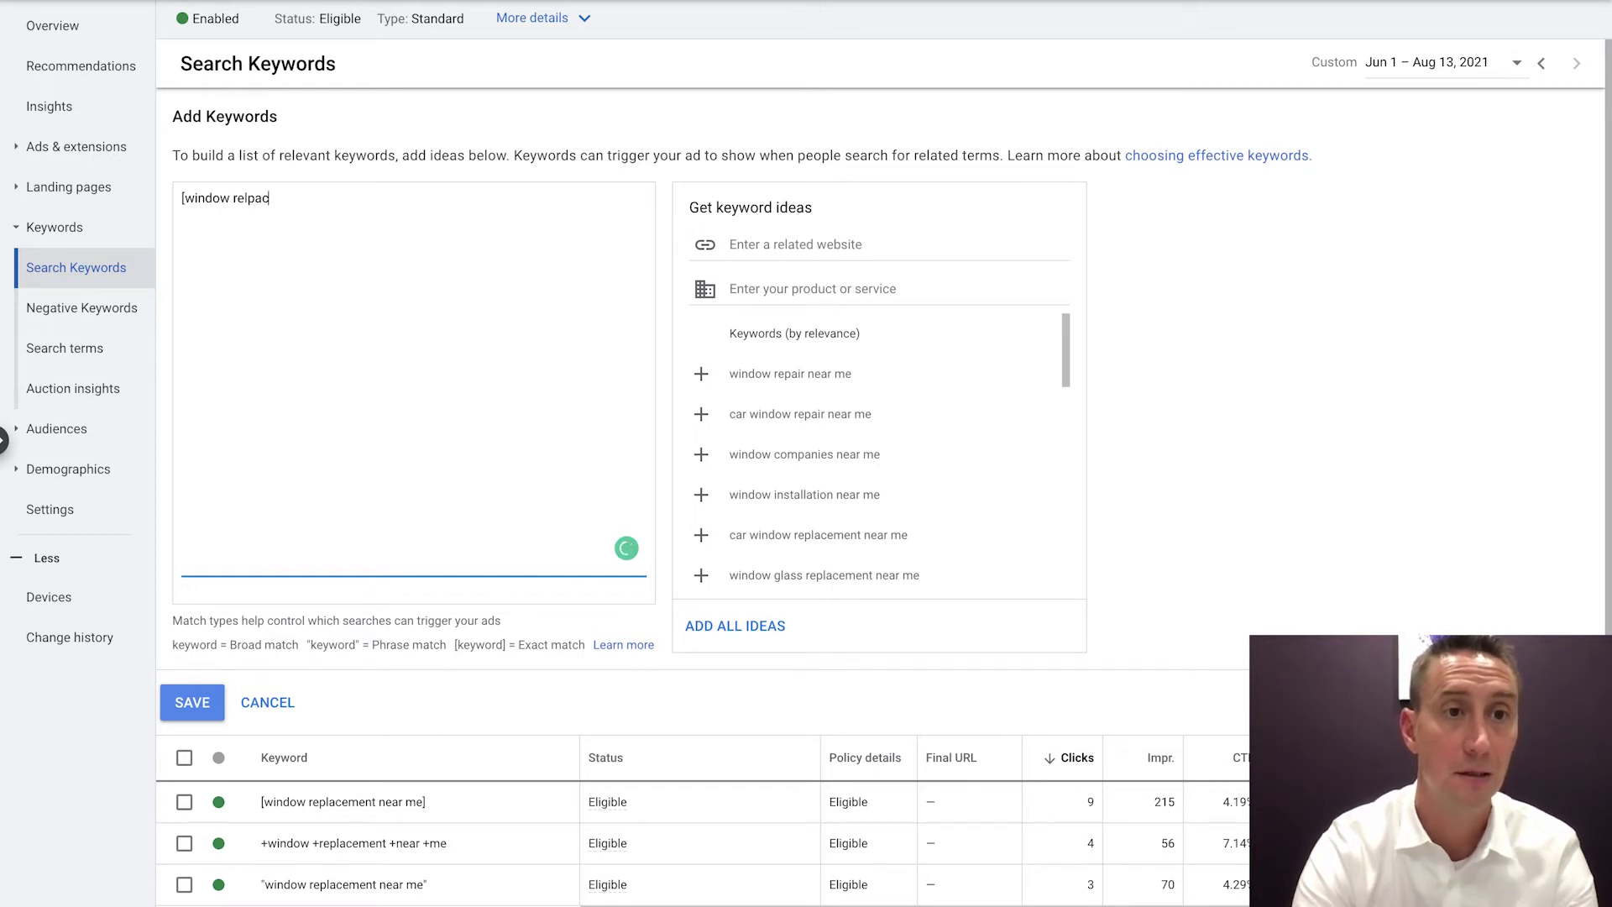
pyautogui.write('epl')
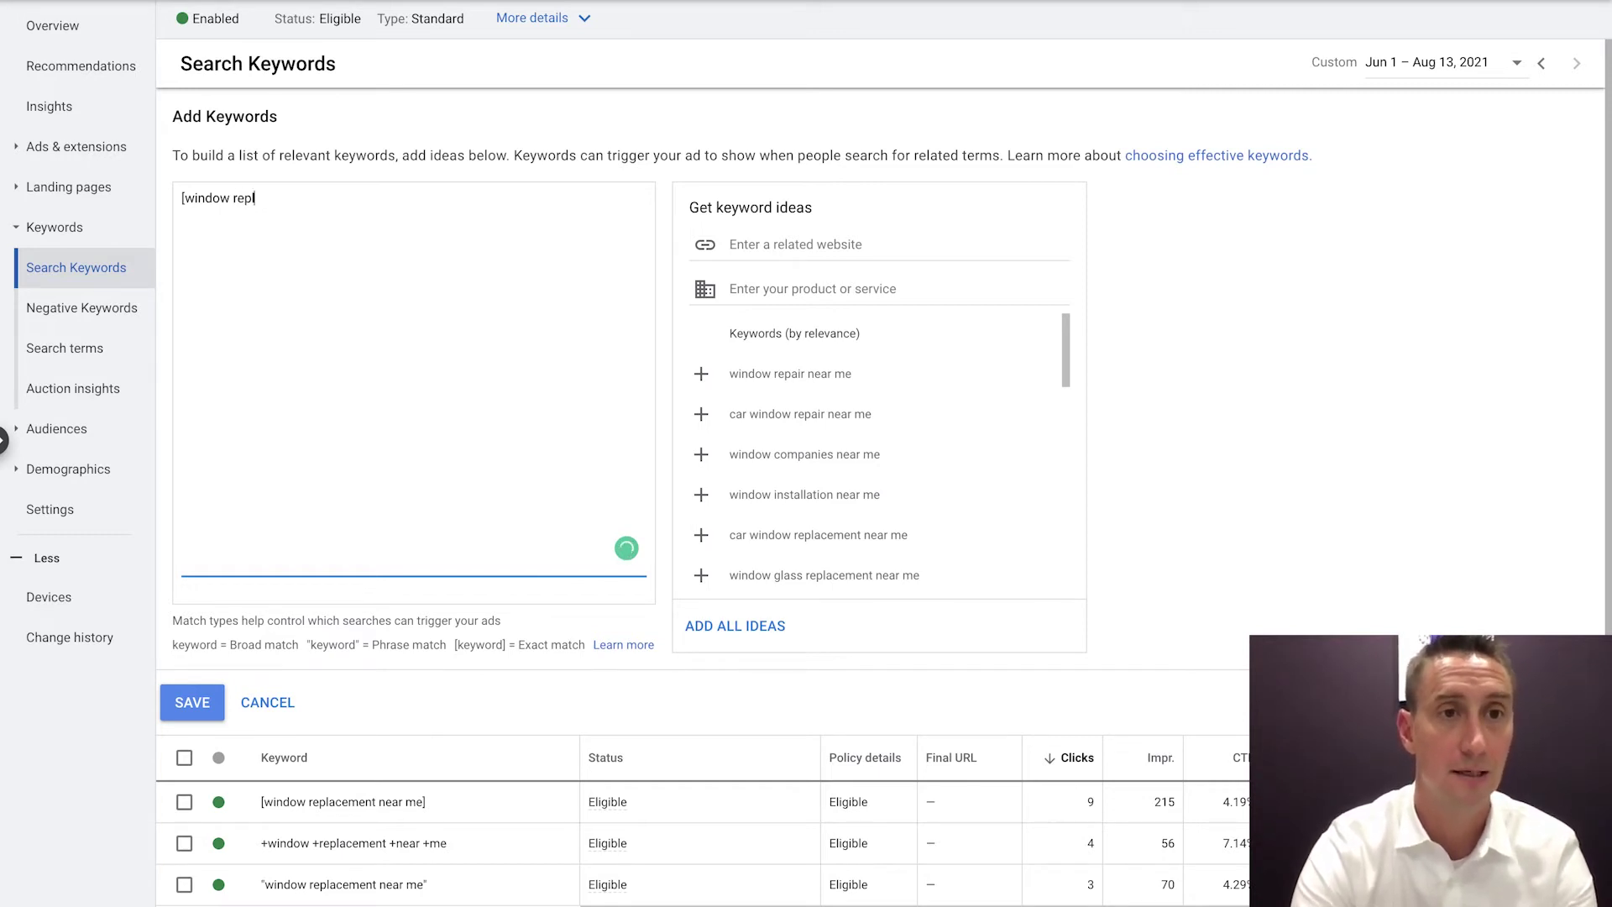
pyautogui.write('acement')
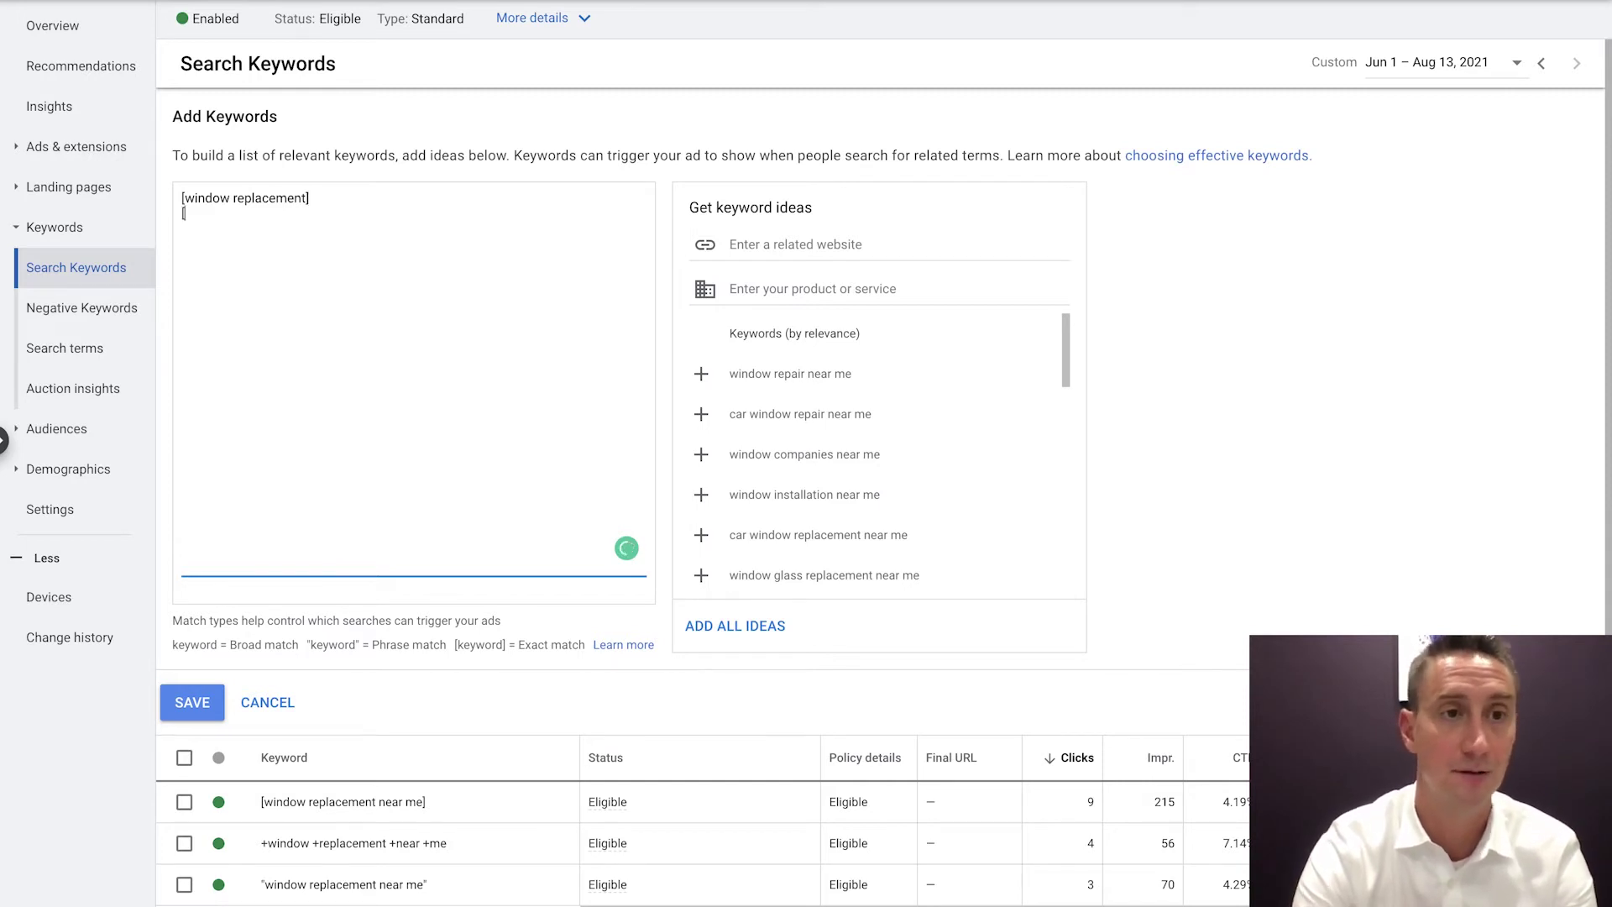
pyautogui.write('indow')
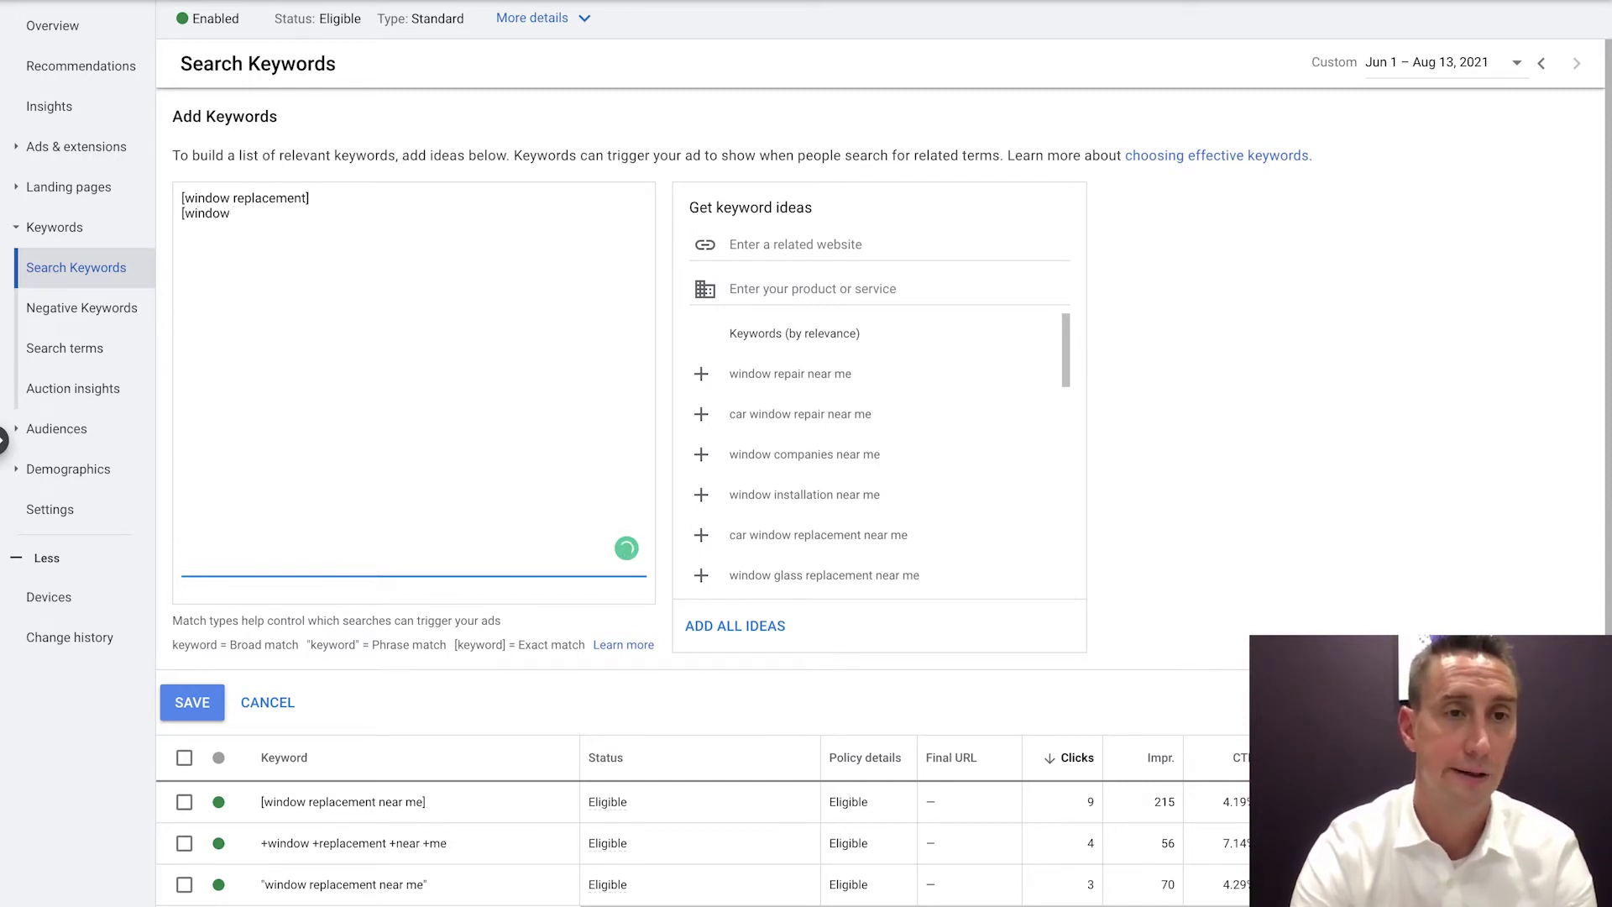
pyautogui.write(' instl')
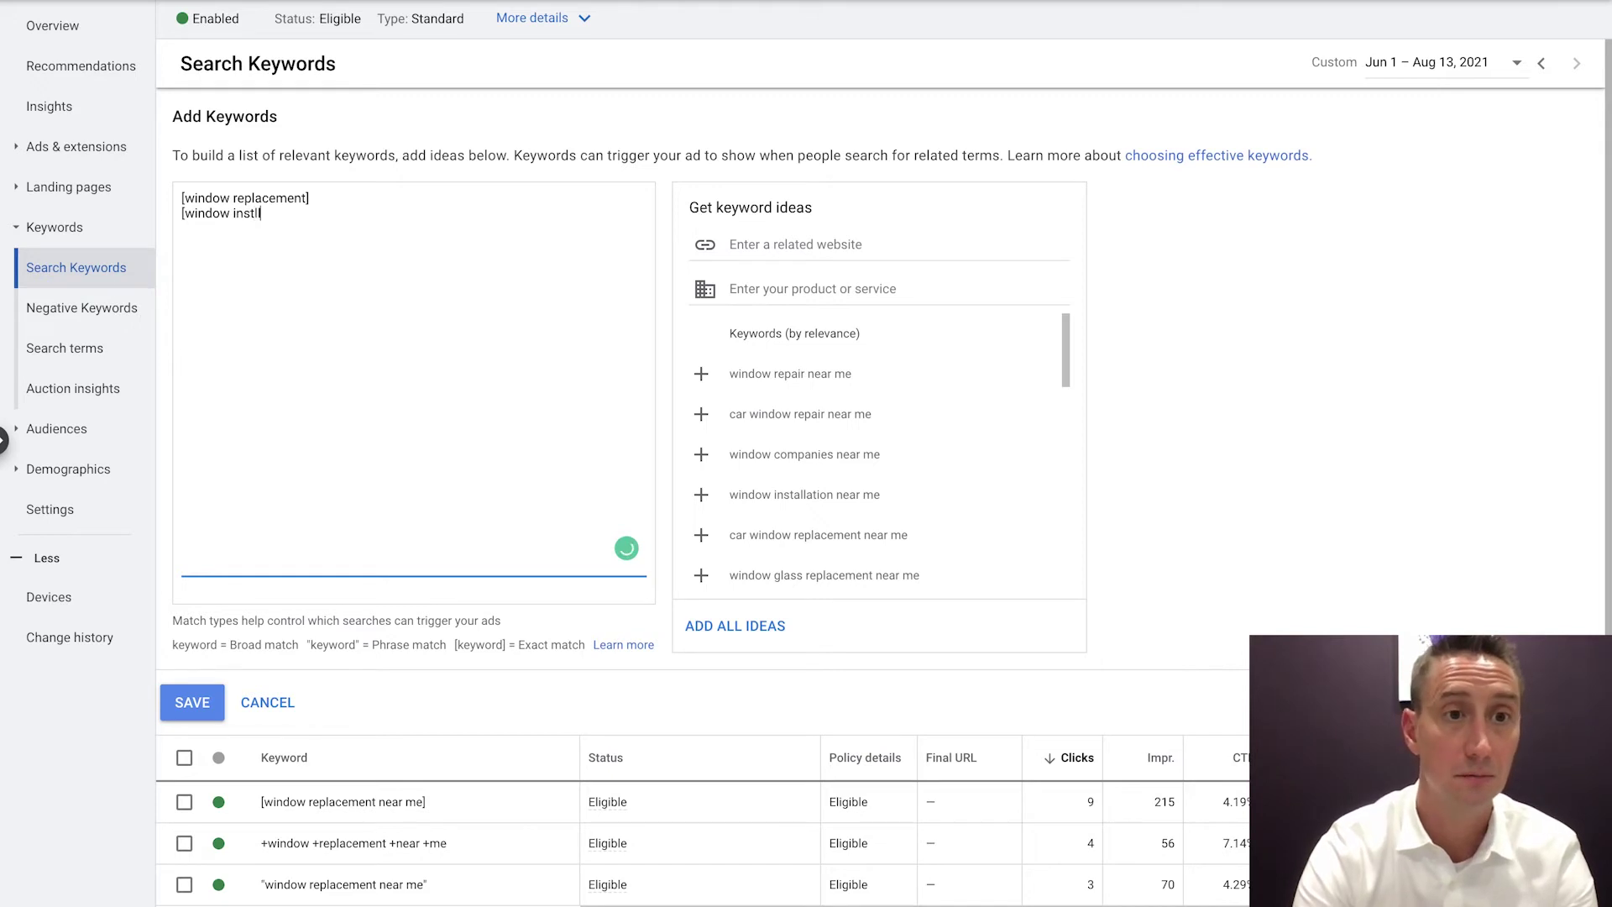
pyautogui.write('tall')
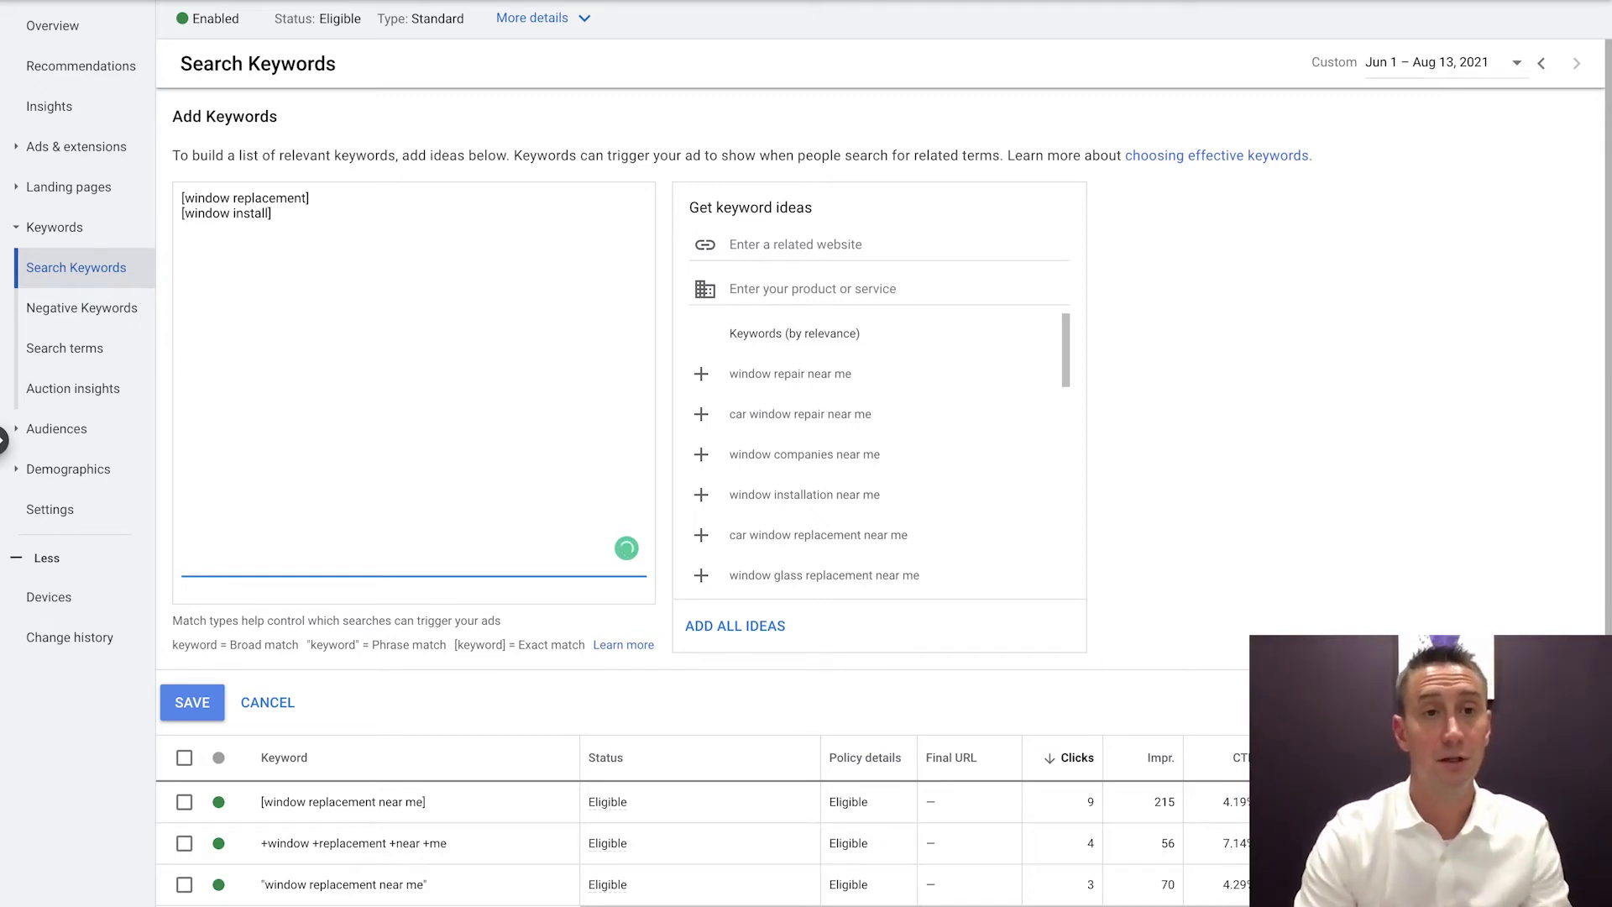
pyautogui.write('new ')
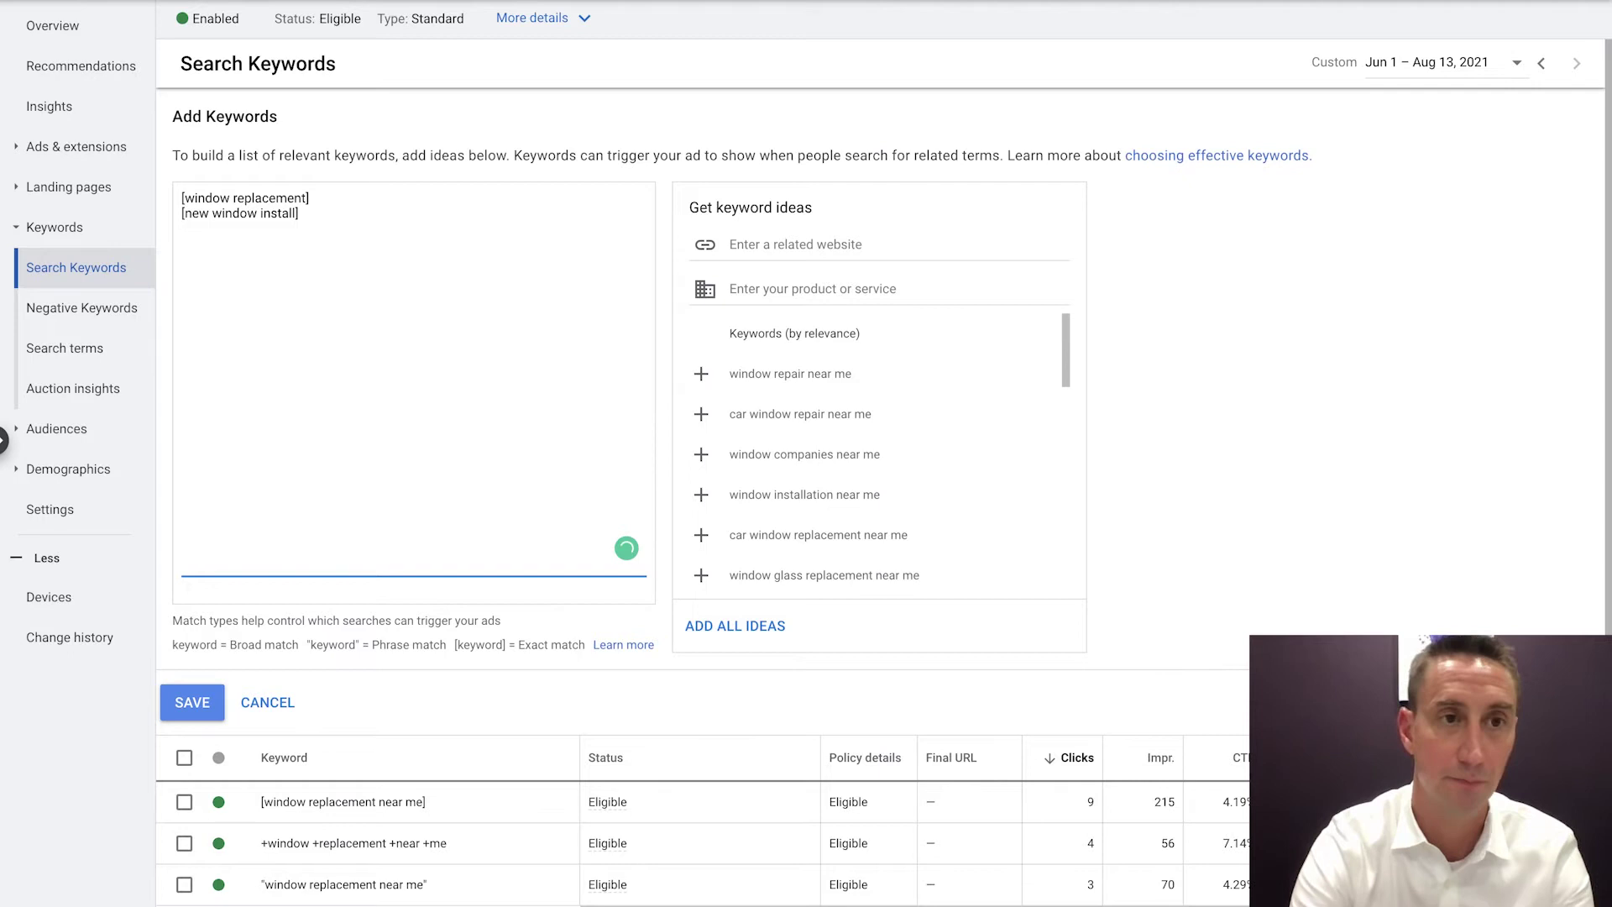
pyautogui.write('old')
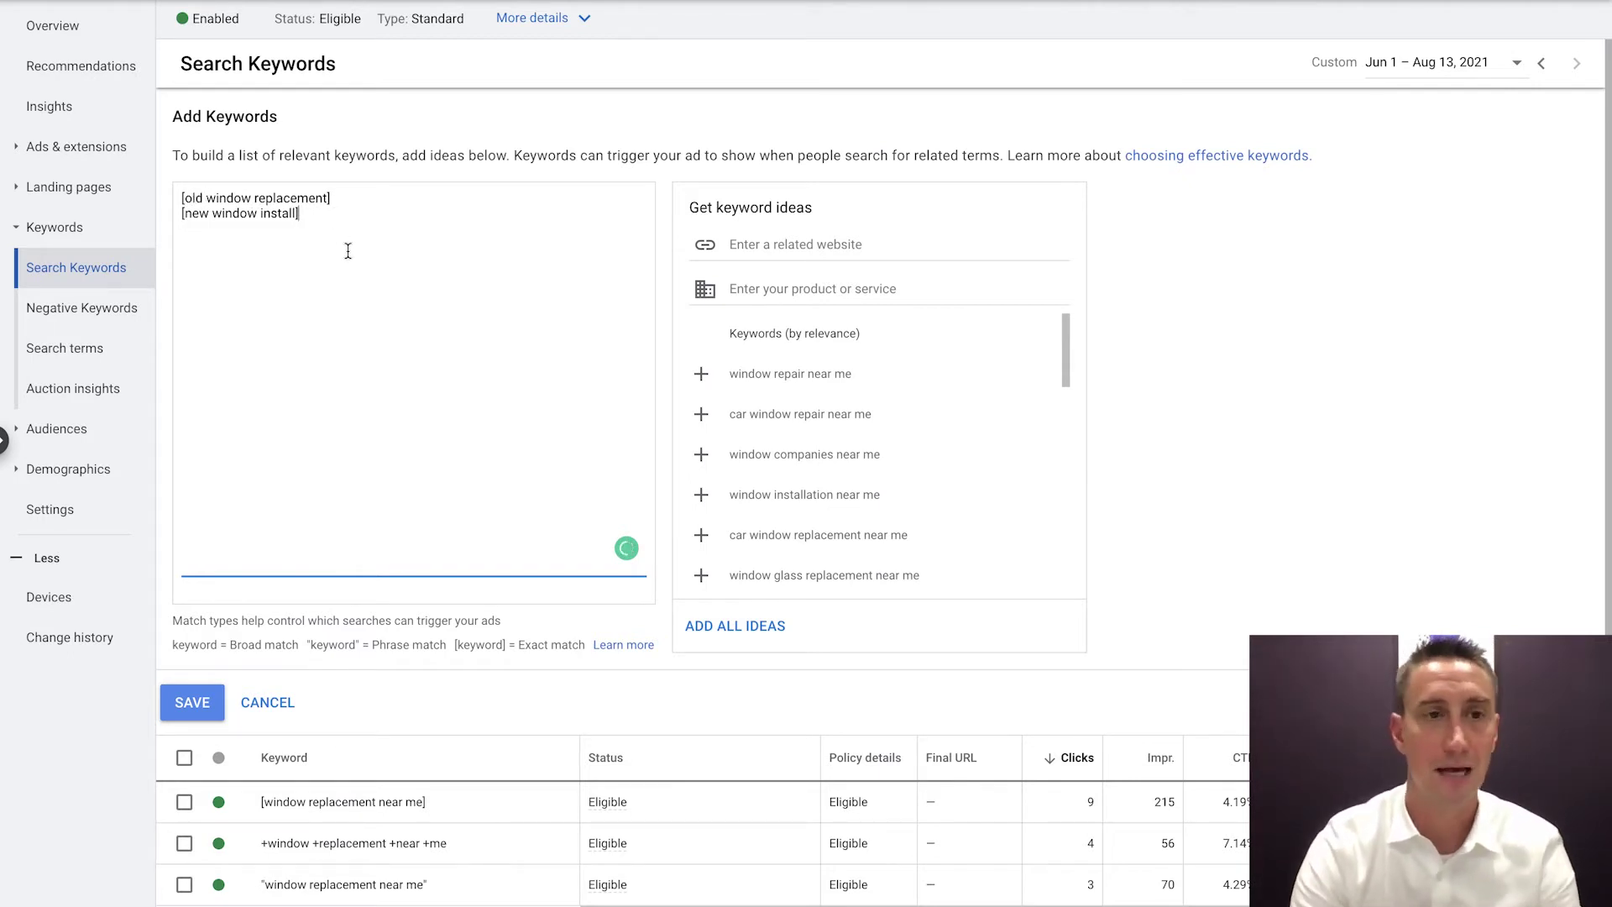
pyautogui.hotkey('ctrl', 'a')
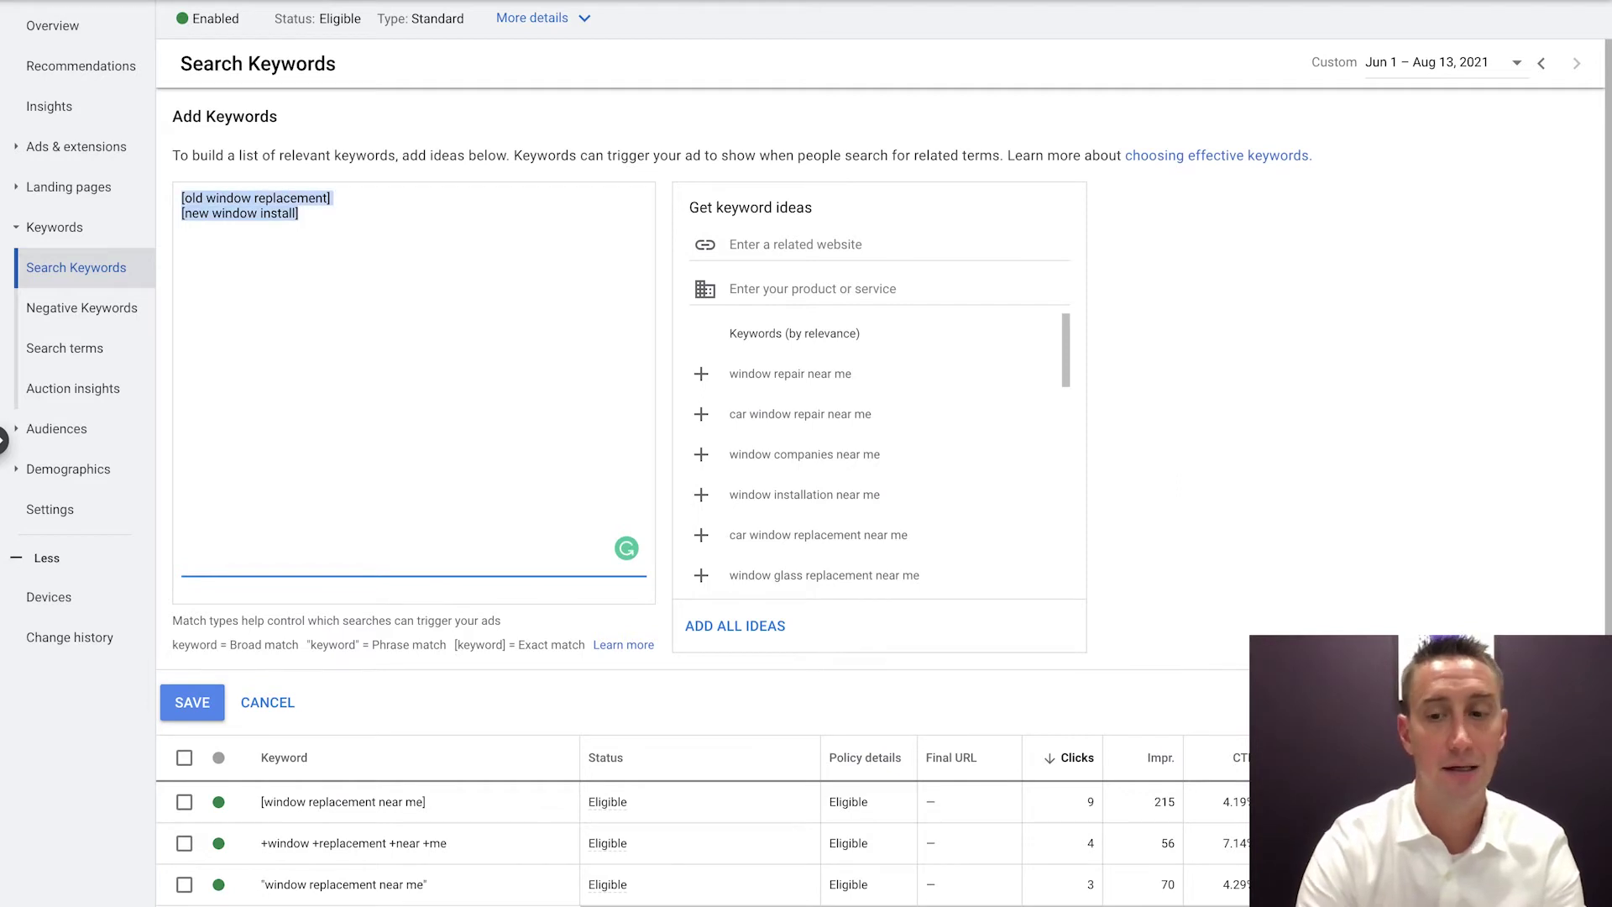
pyautogui.press('BackSpace')
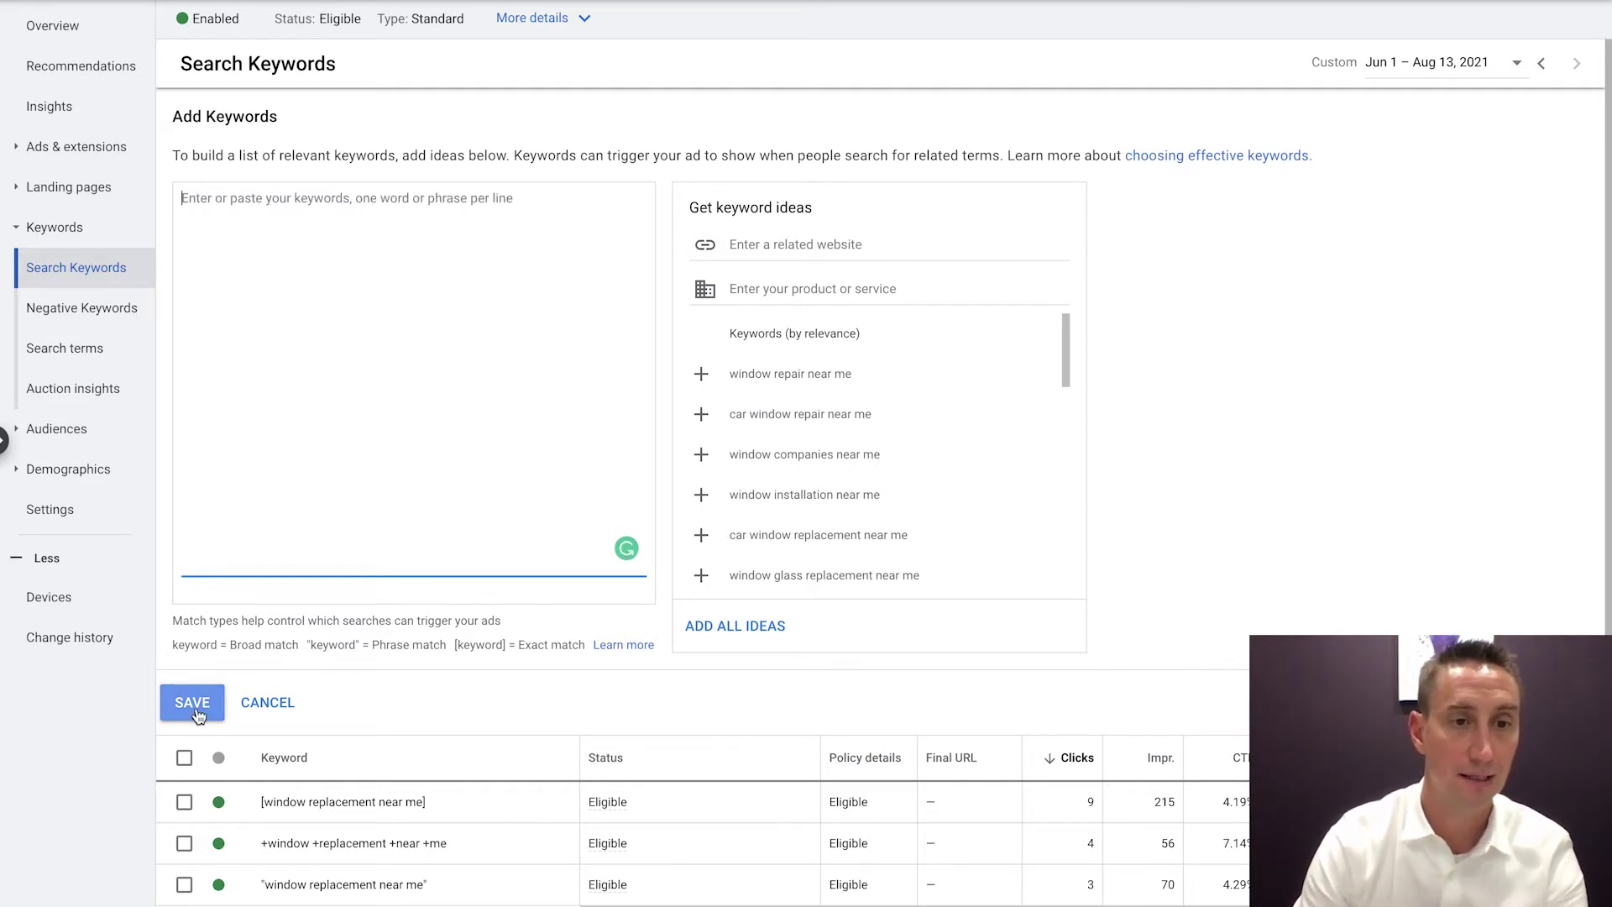
# Add keyword ideas: window repair, window installation, window glass replacement and home window replacement near me
pyautogui.click(782, 382)
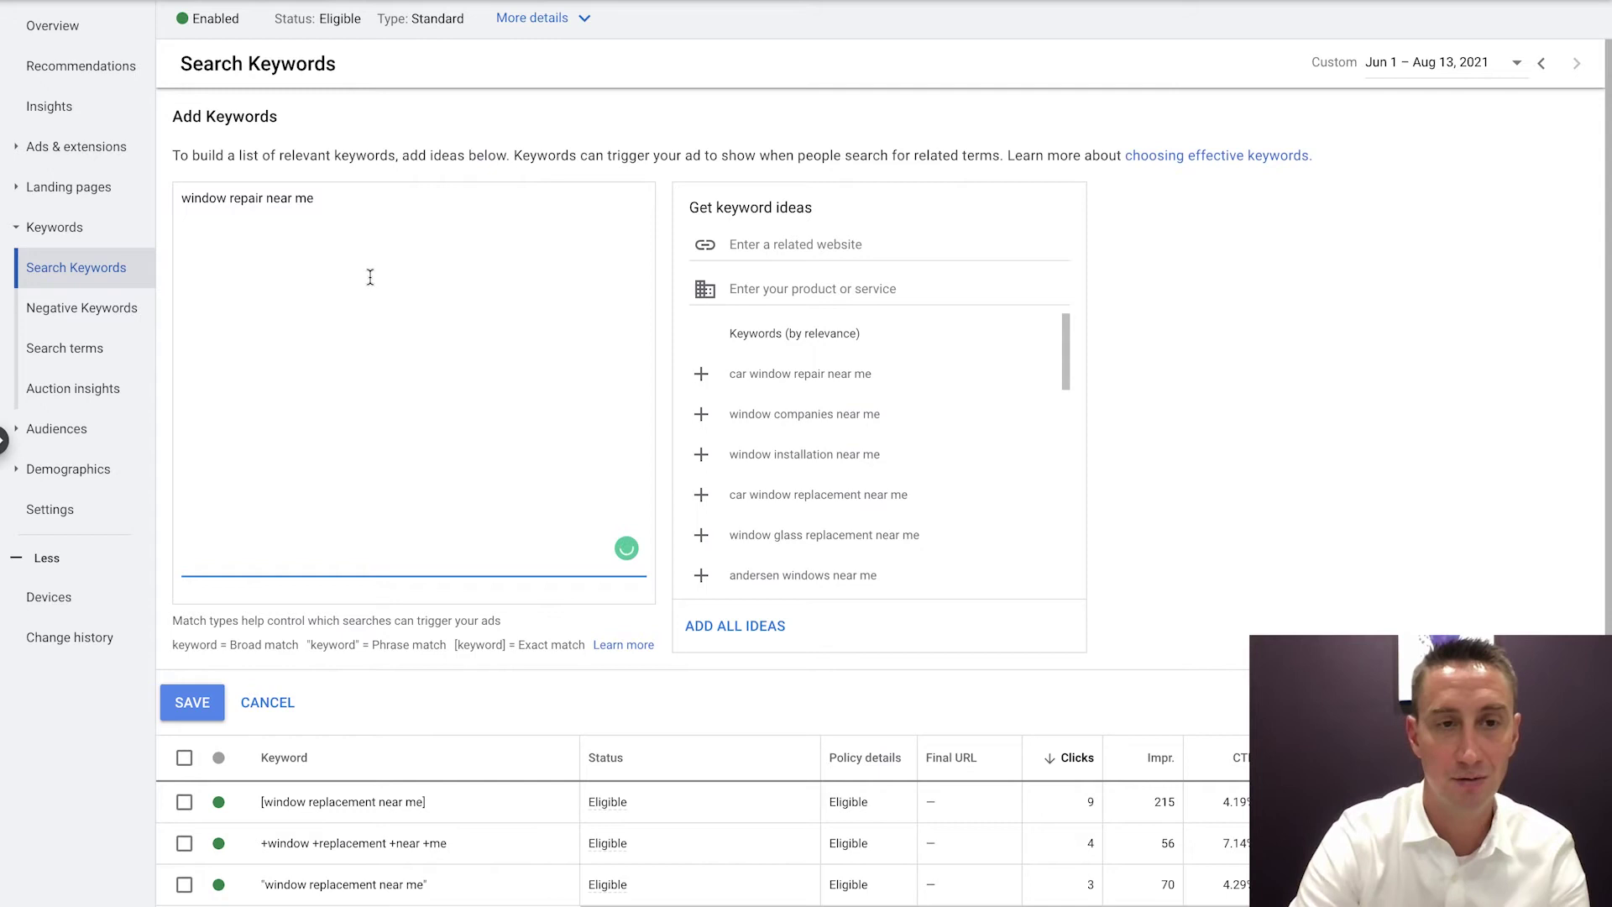
pyautogui.write('[')
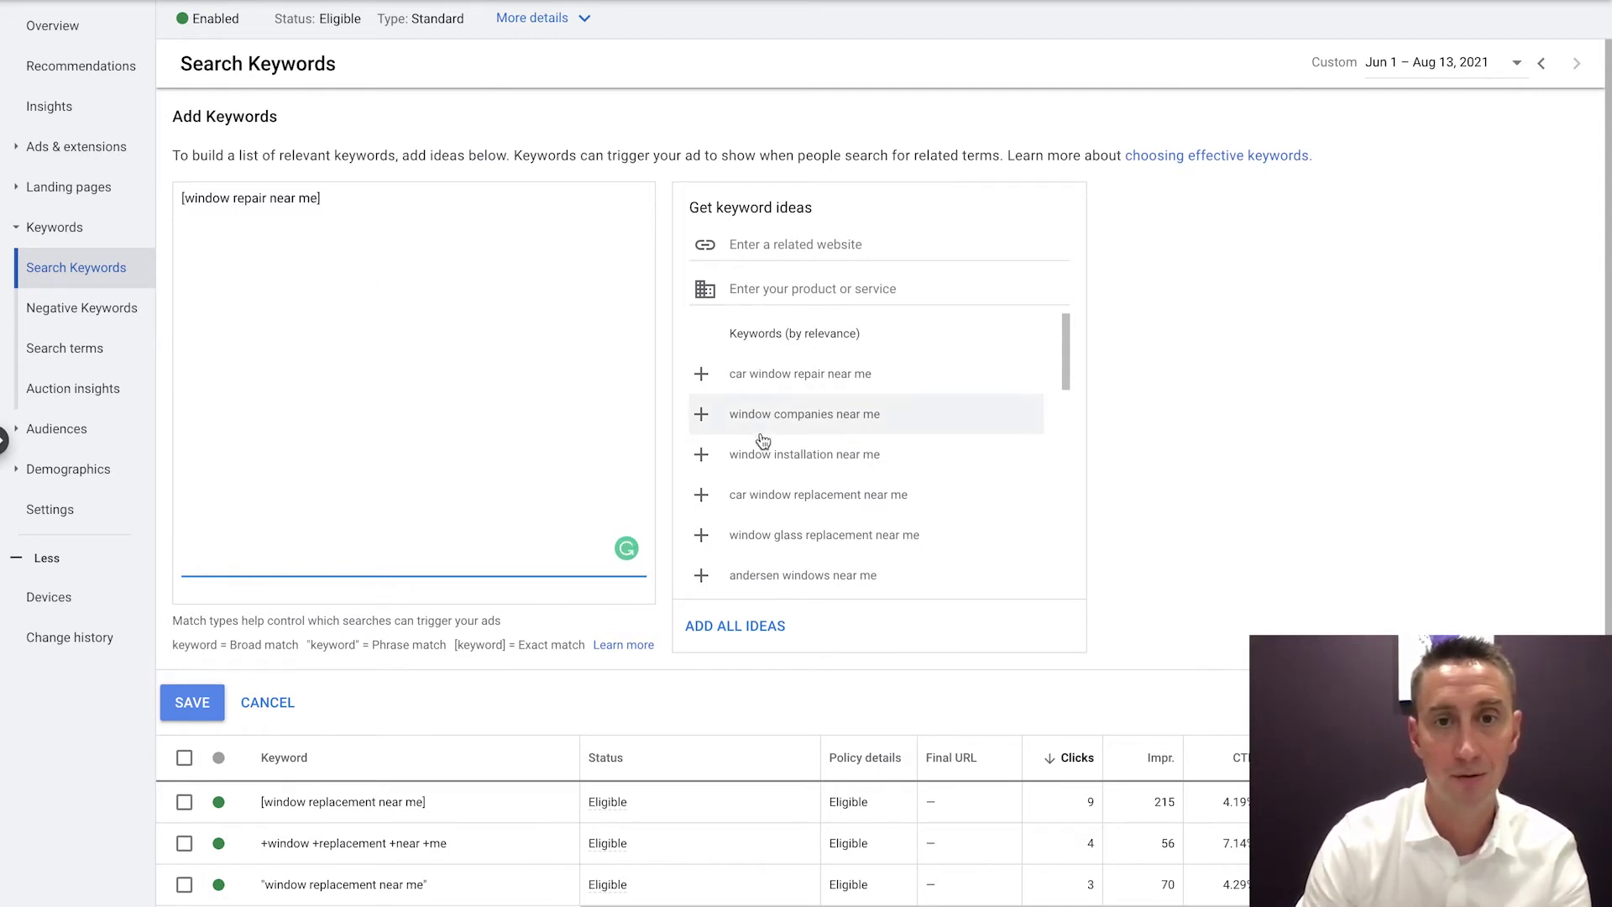
pyautogui.click(766, 464)
pyautogui.click(766, 464)
pyautogui.click(774, 494)
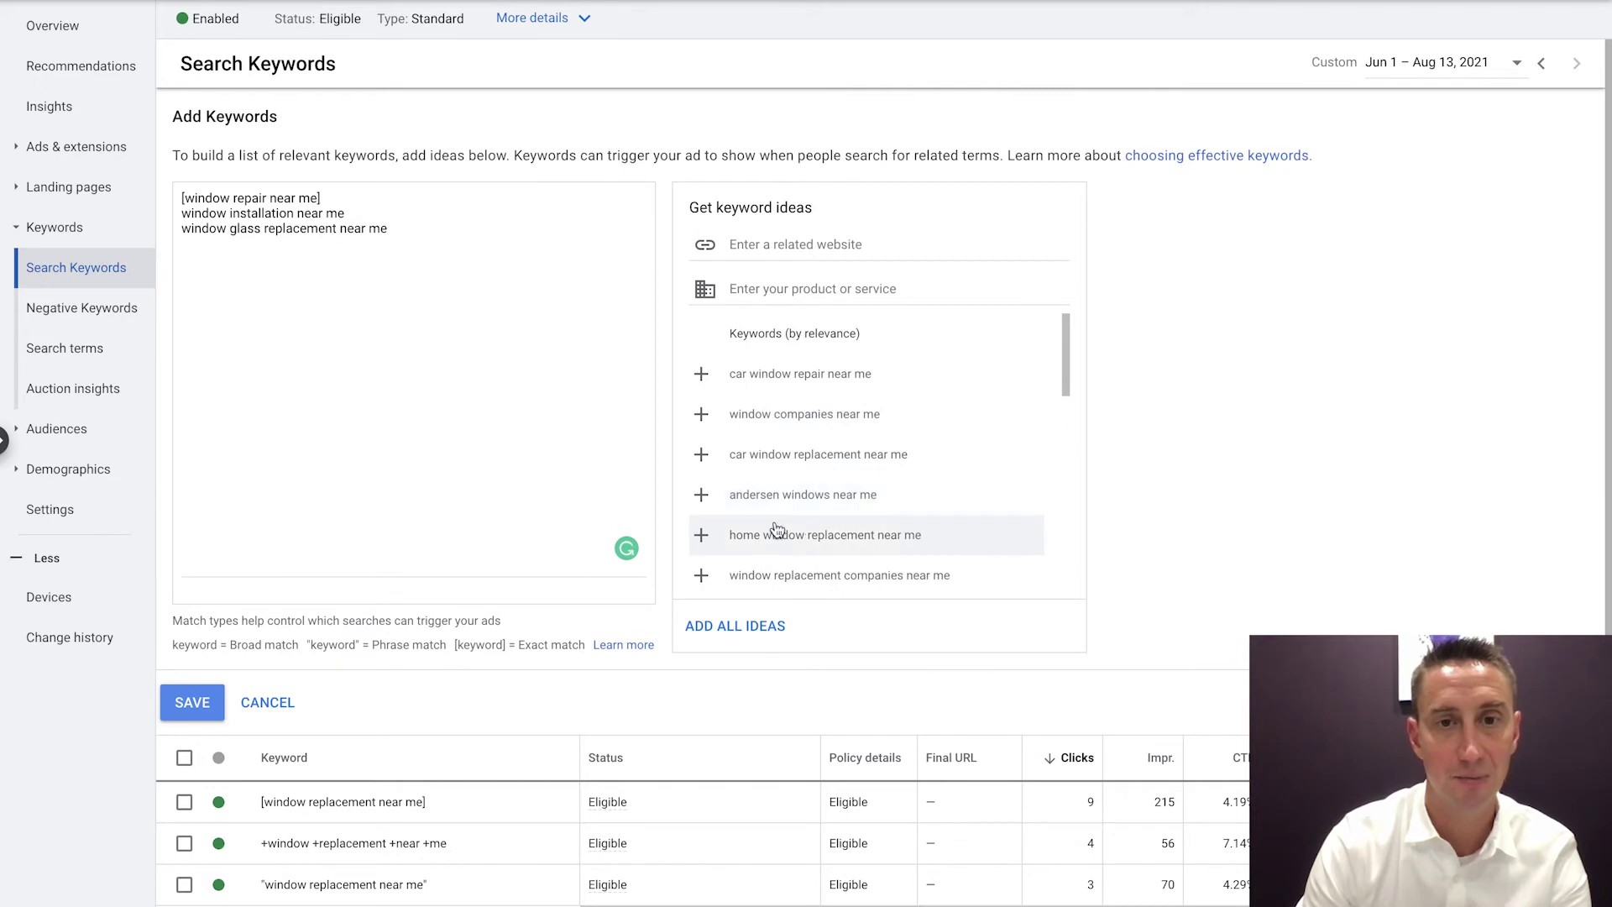
pyautogui.click(775, 534)
# Clear the entered keywords and cancel Add Keywords without saving
pyautogui.click(412, 244)
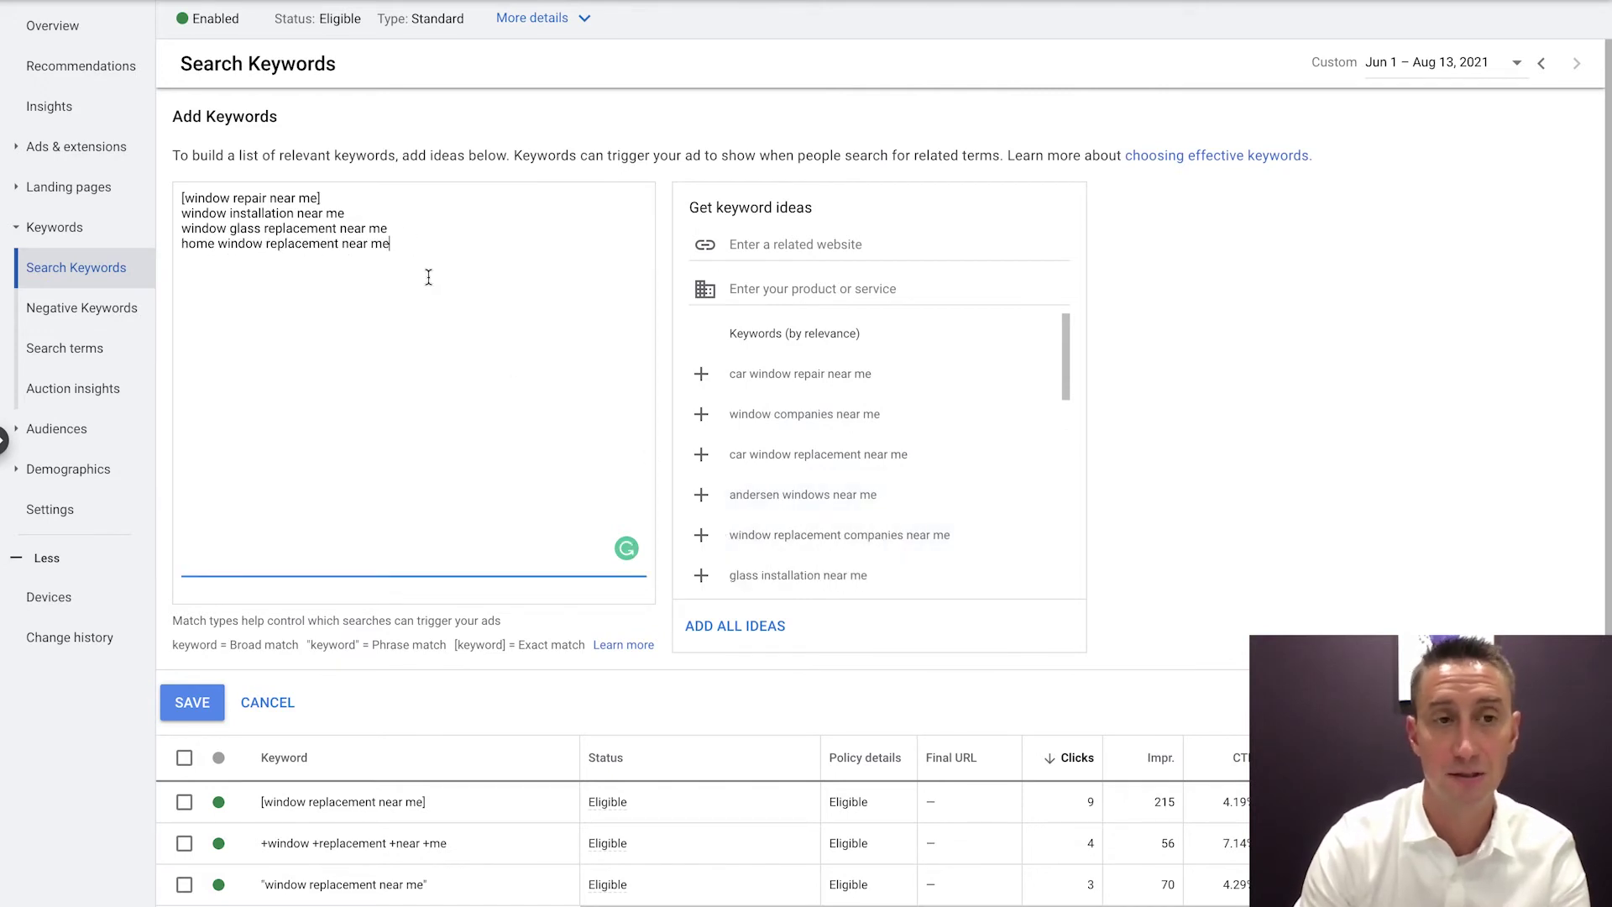
pyautogui.hotkey('shift', 'Up')
pyautogui.hotkey('shift', 'Up')
pyautogui.hotkey('shift', 'Up')
pyautogui.hotkey('shift', 'Up')
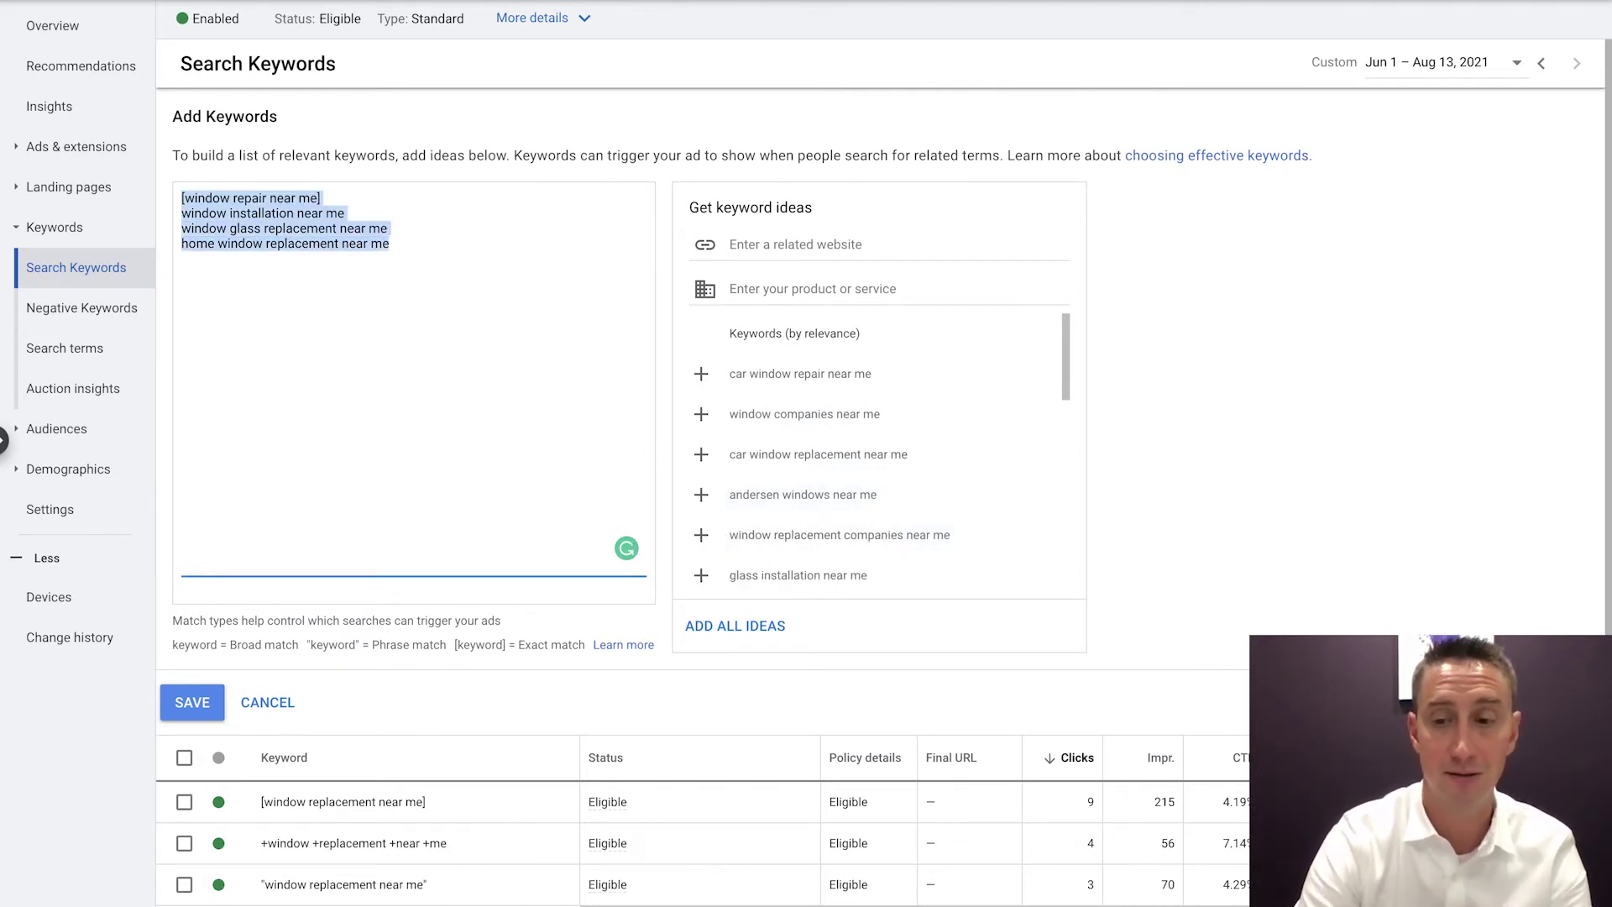
pyautogui.press('BackSpace')
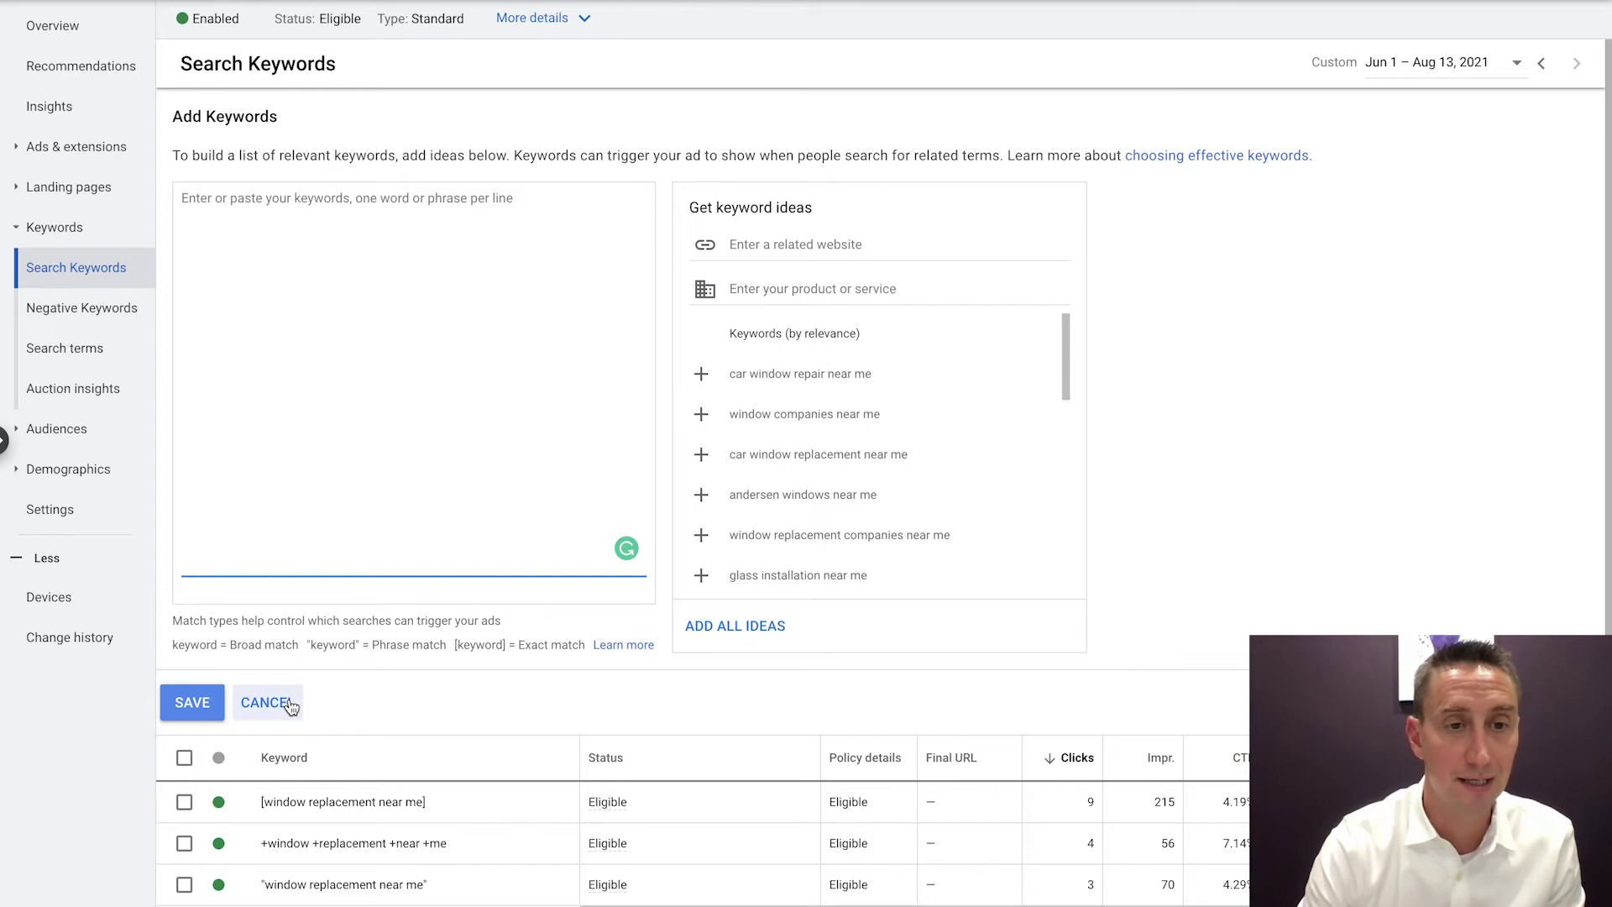
pyautogui.click(256, 702)
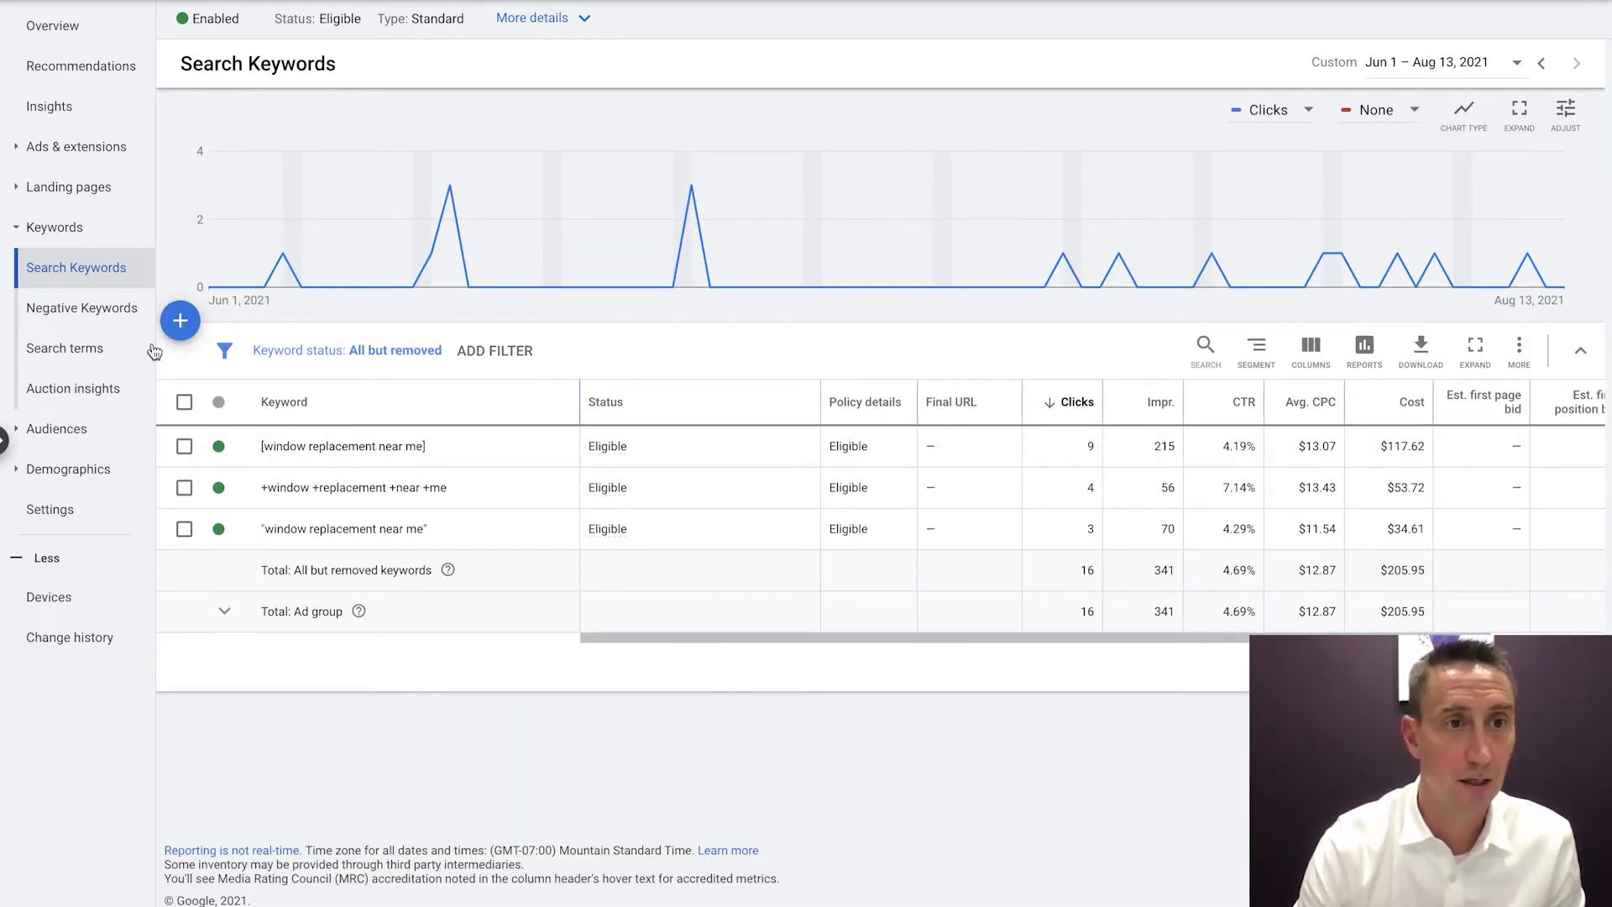
# In the Search terms report, remove the Keyword column via Modify columns and apply
pyautogui.click(79, 357)
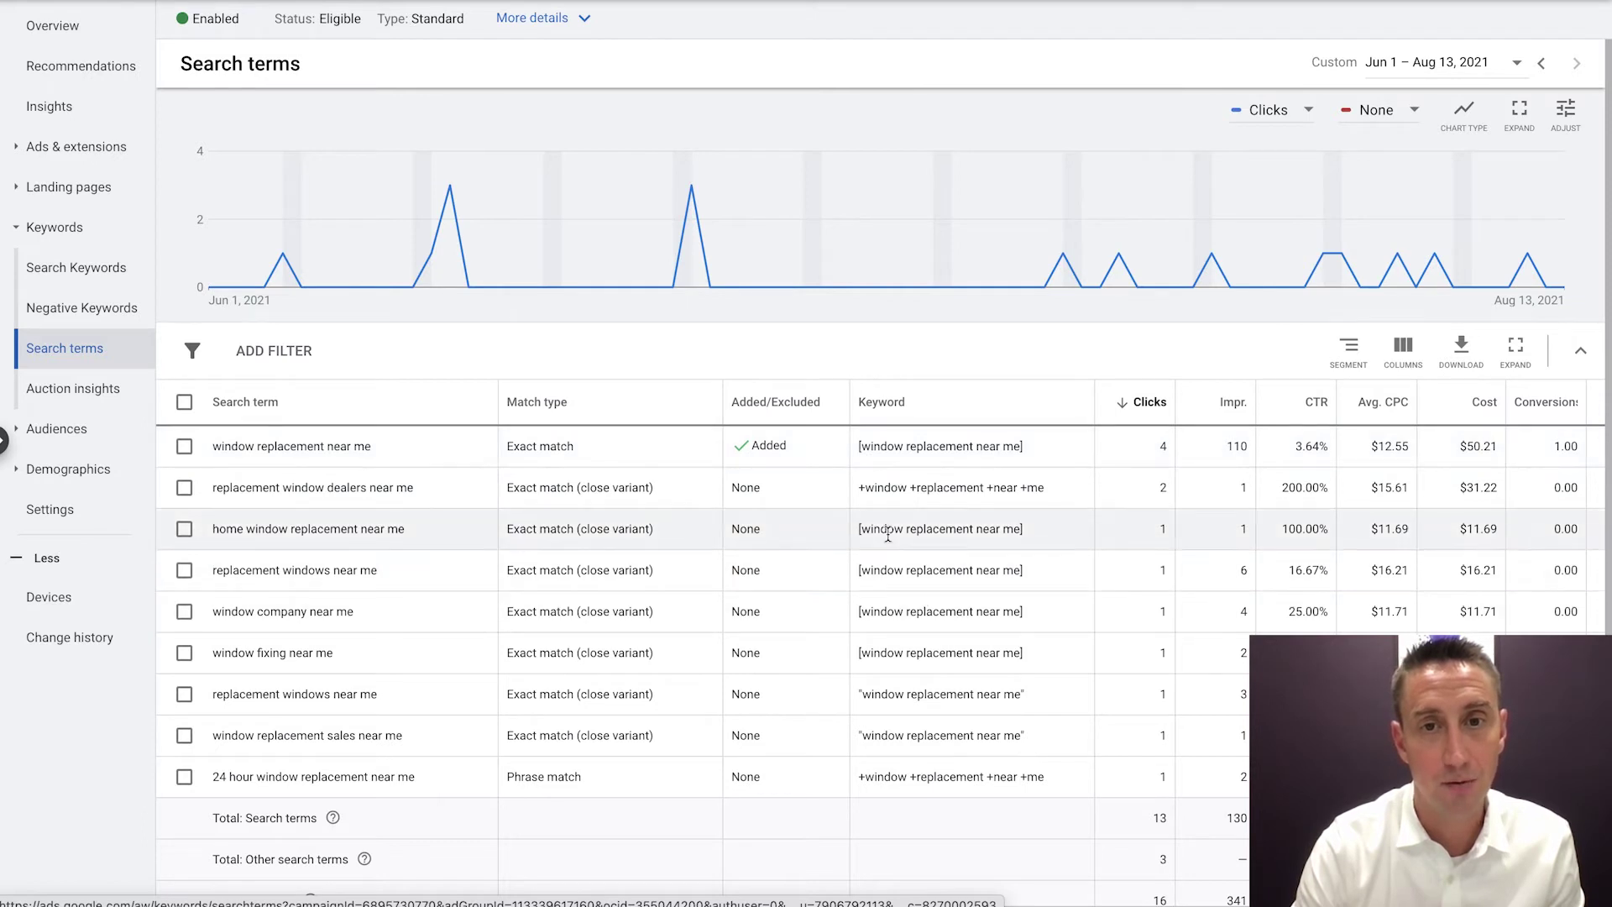
pyautogui.click(1403, 357)
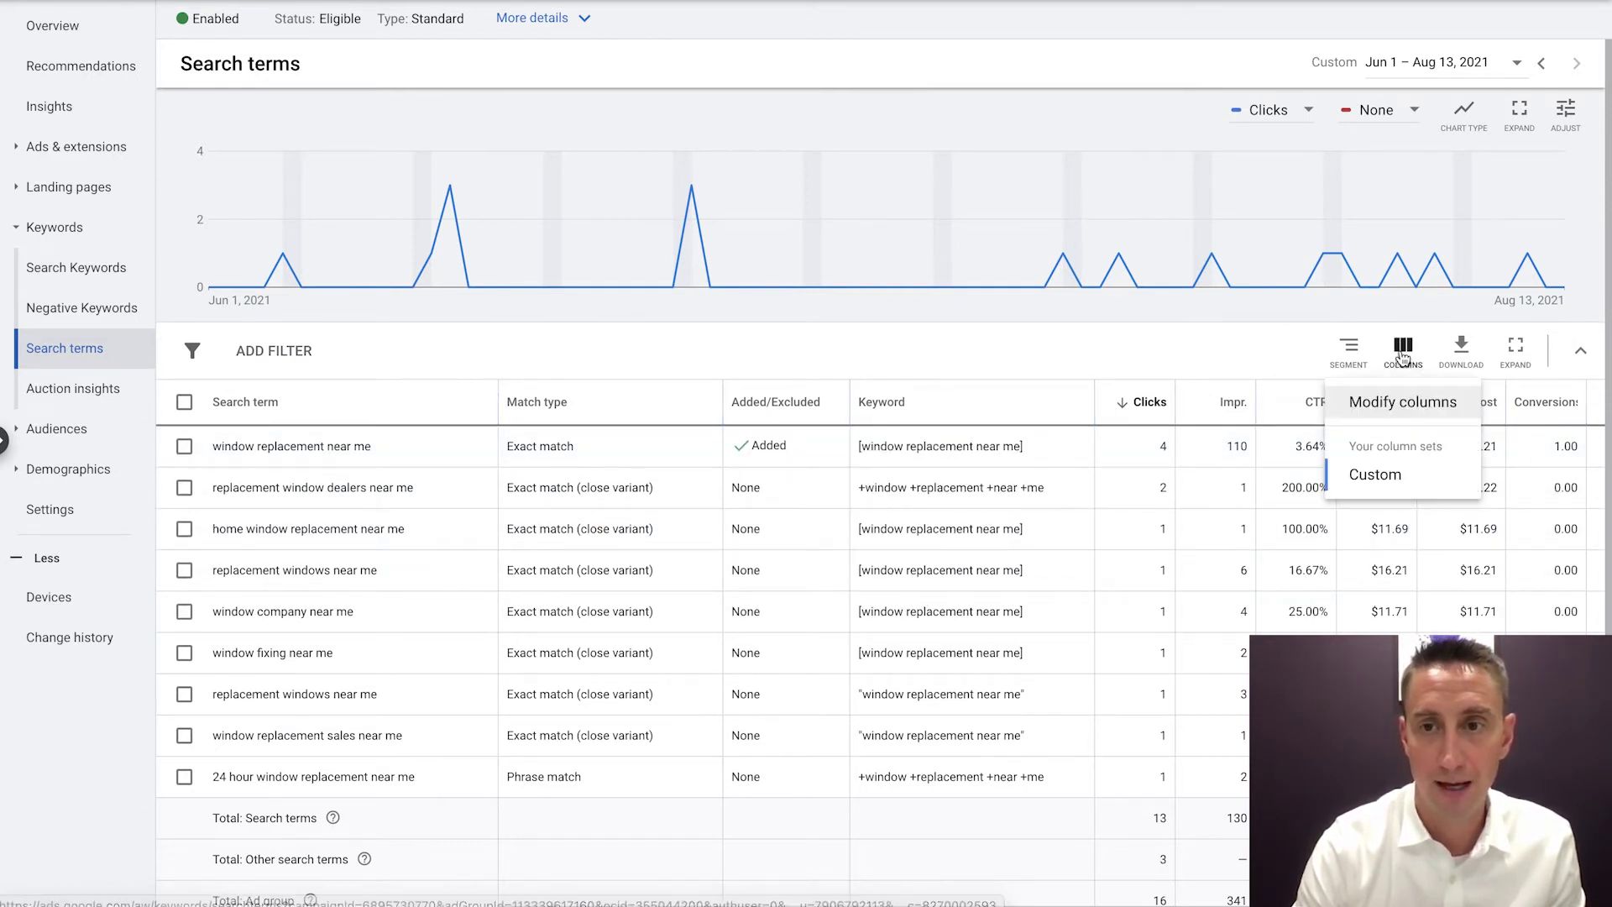
pyautogui.click(1376, 486)
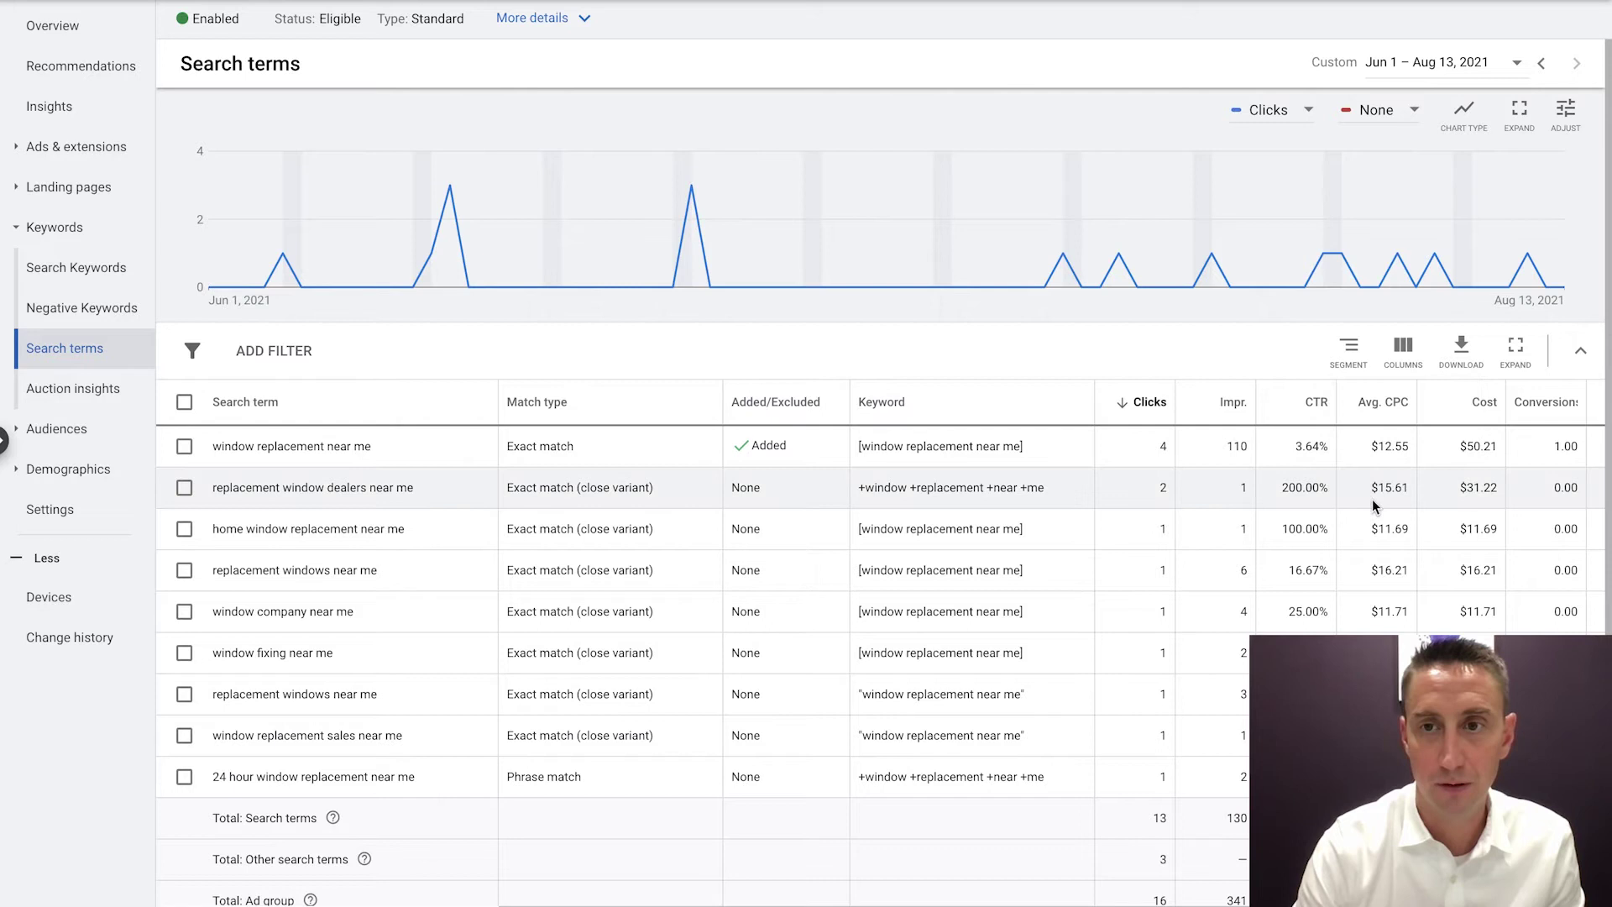
pyautogui.click(1403, 357)
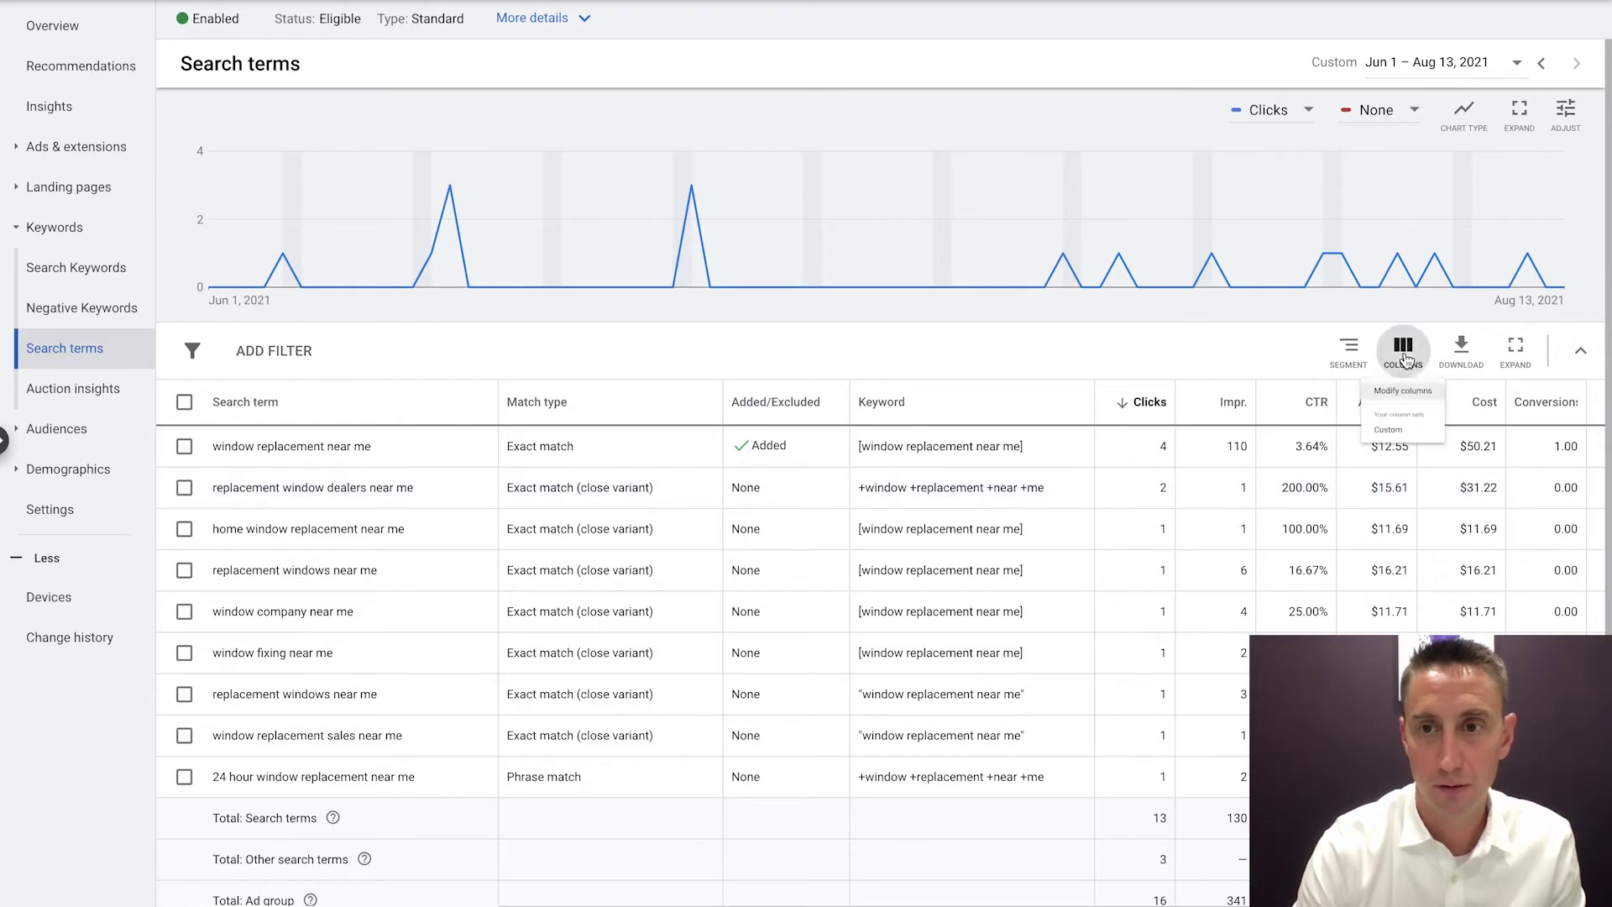
pyautogui.click(1403, 402)
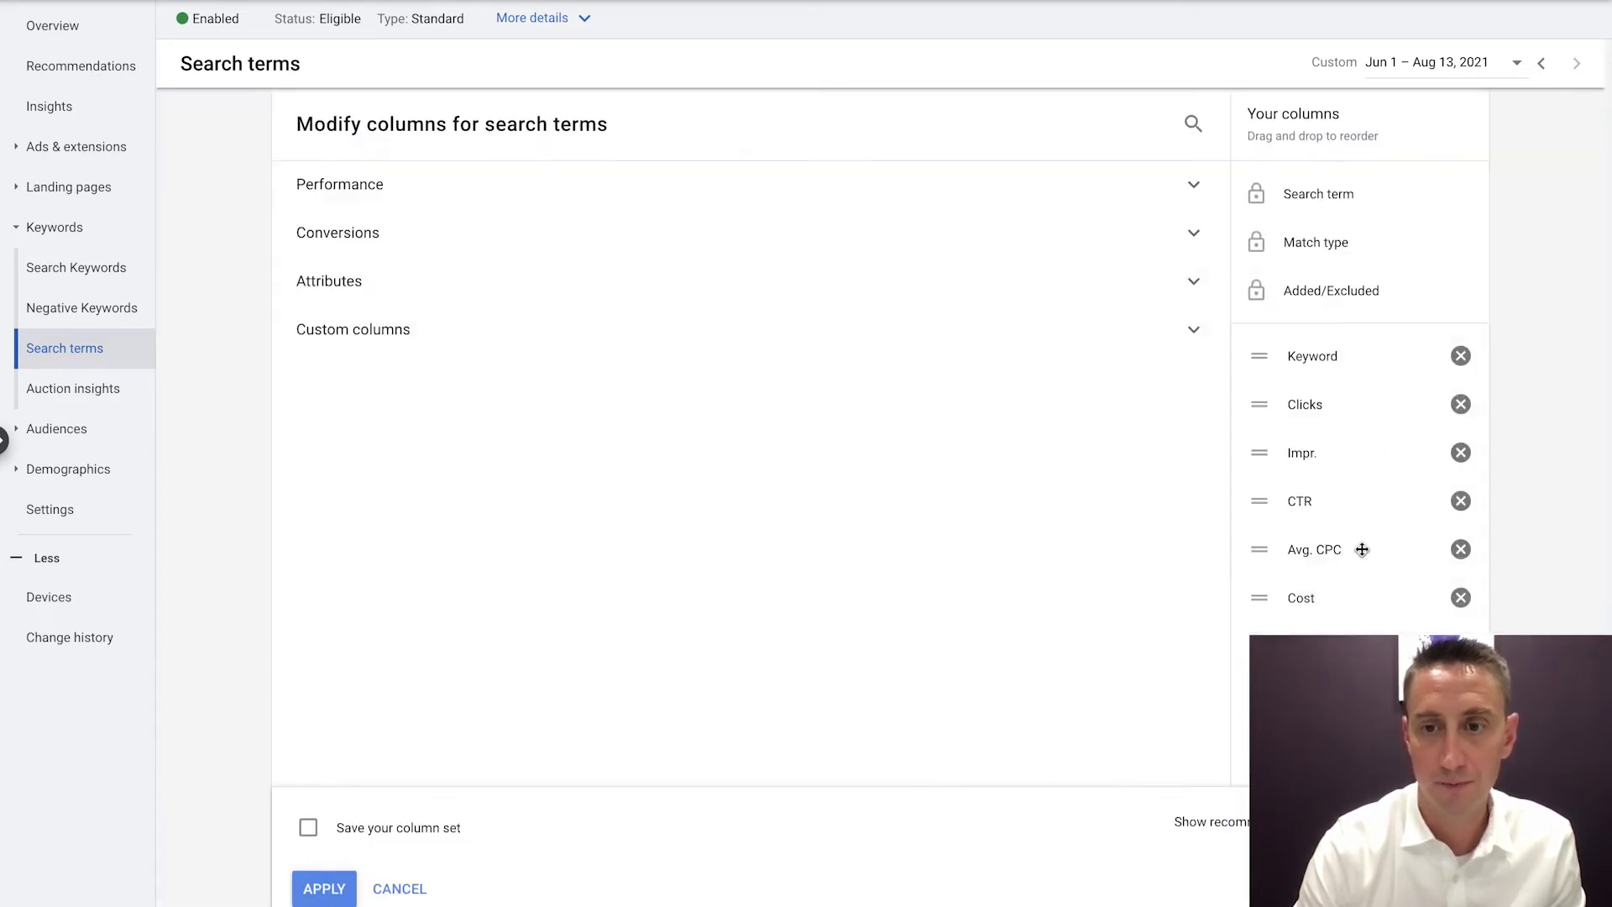
pyautogui.click(1461, 356)
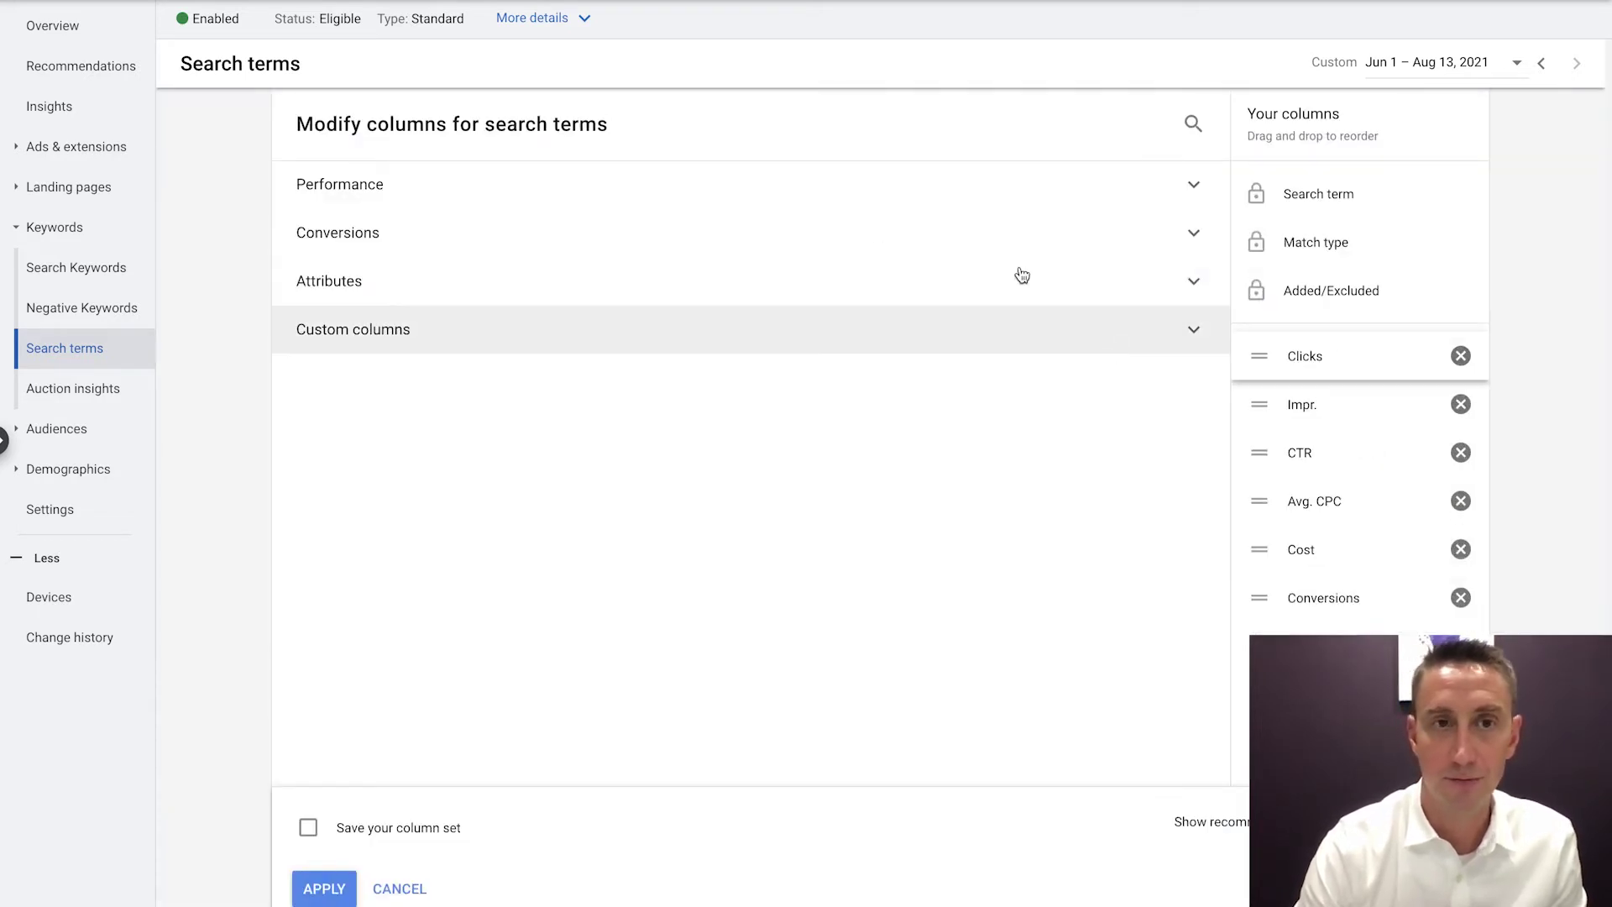
pyautogui.click(325, 889)
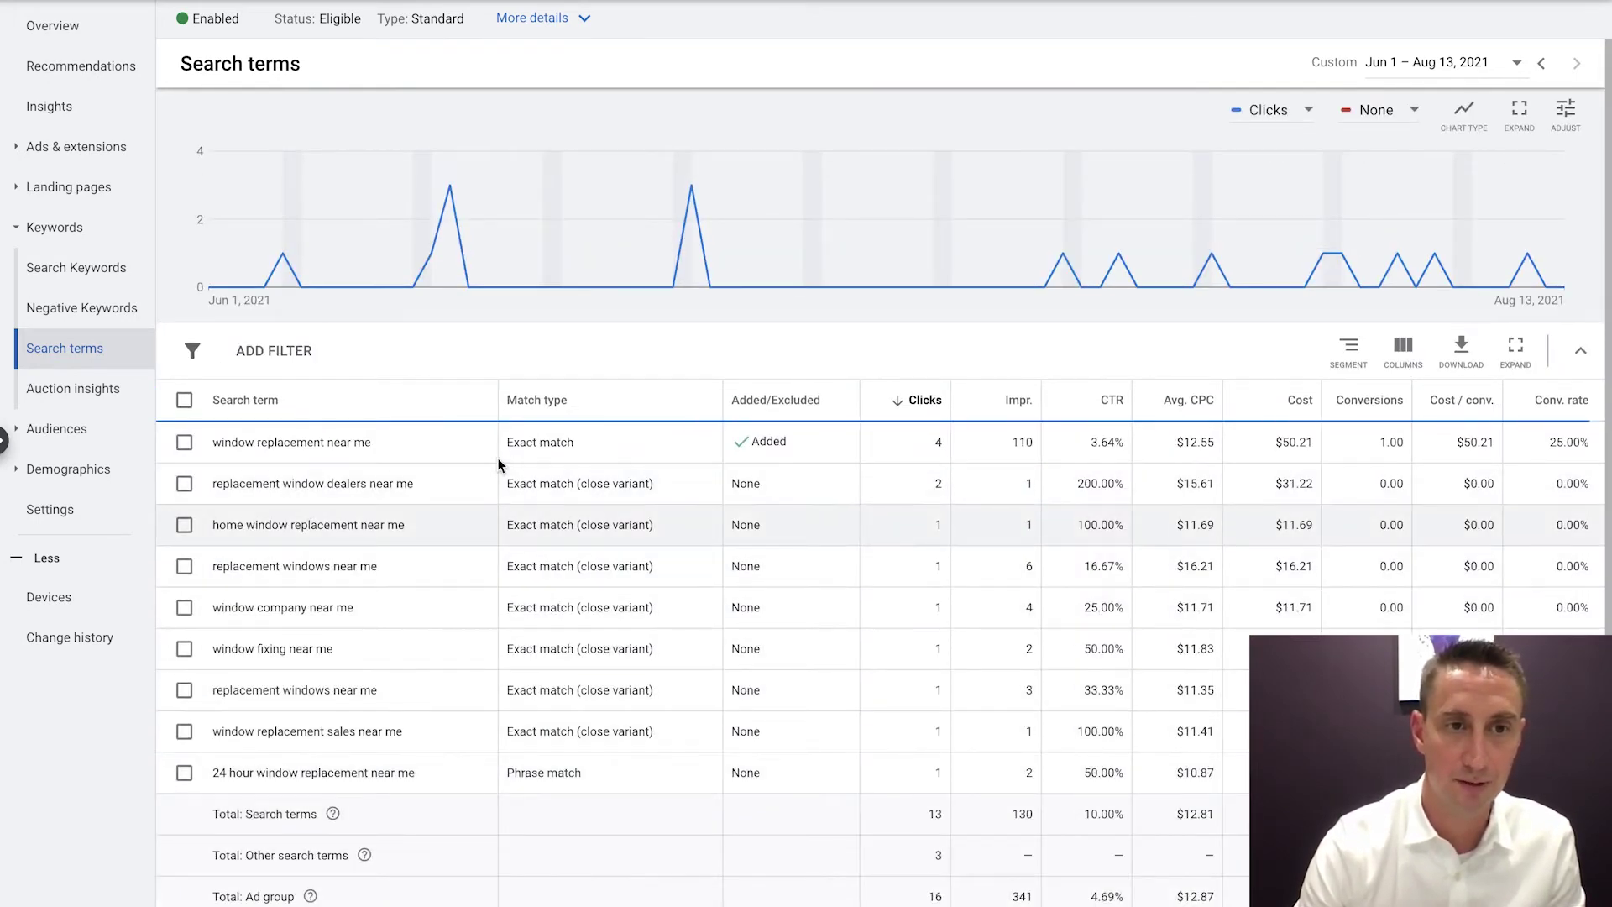
# Reopen the column editor, search 'key' and tick the Keyword attribute
pyautogui.click(1409, 353)
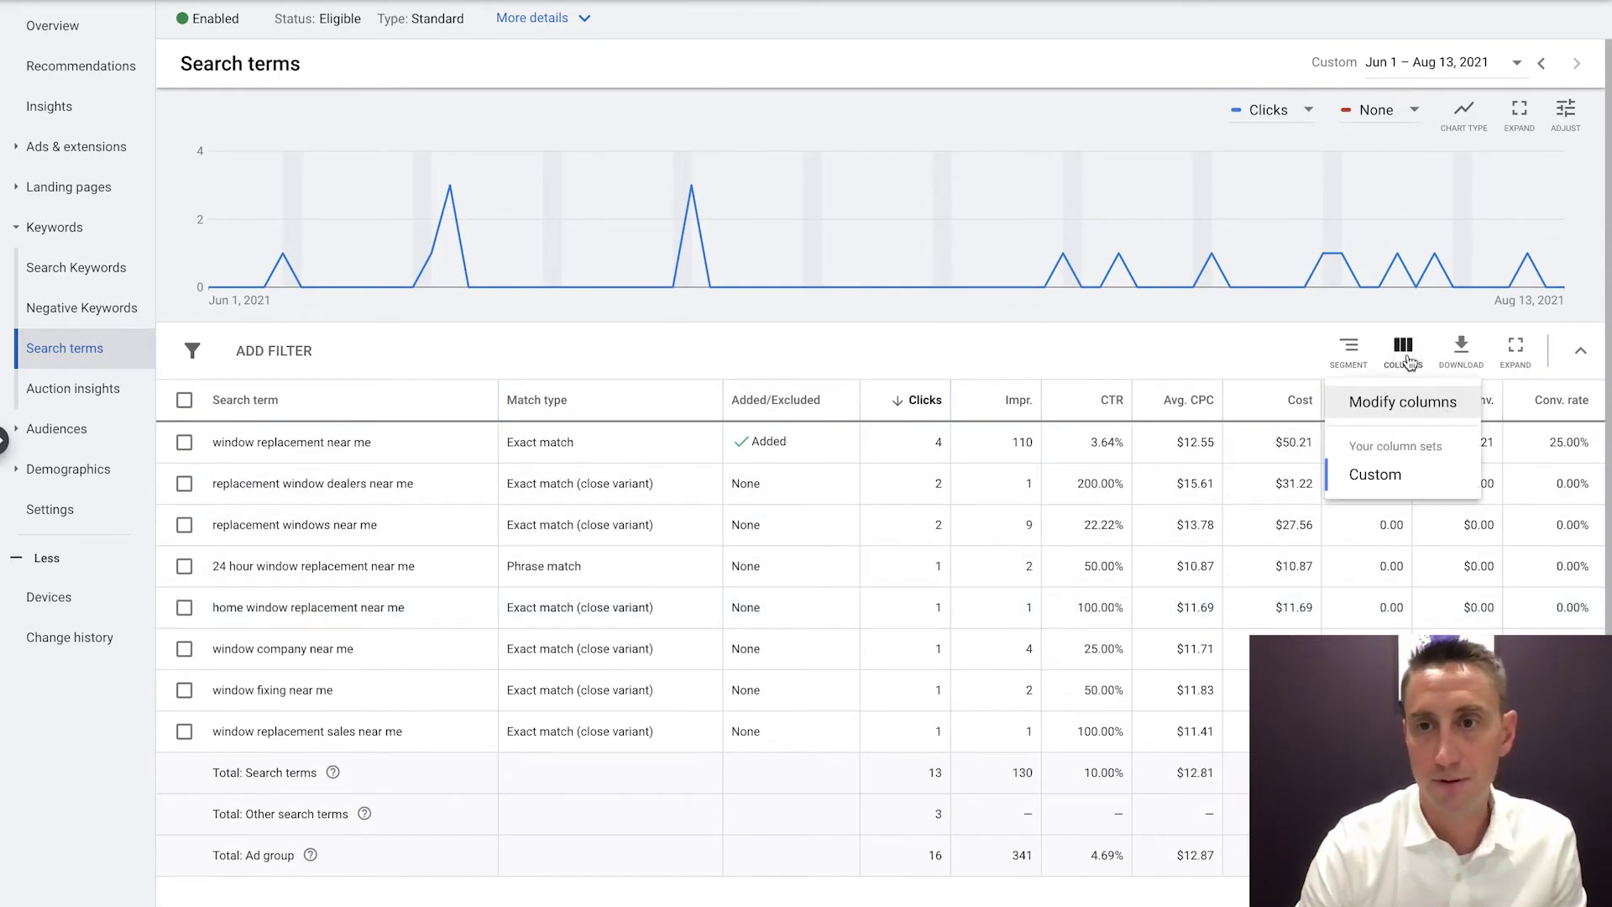
pyautogui.click(1411, 403)
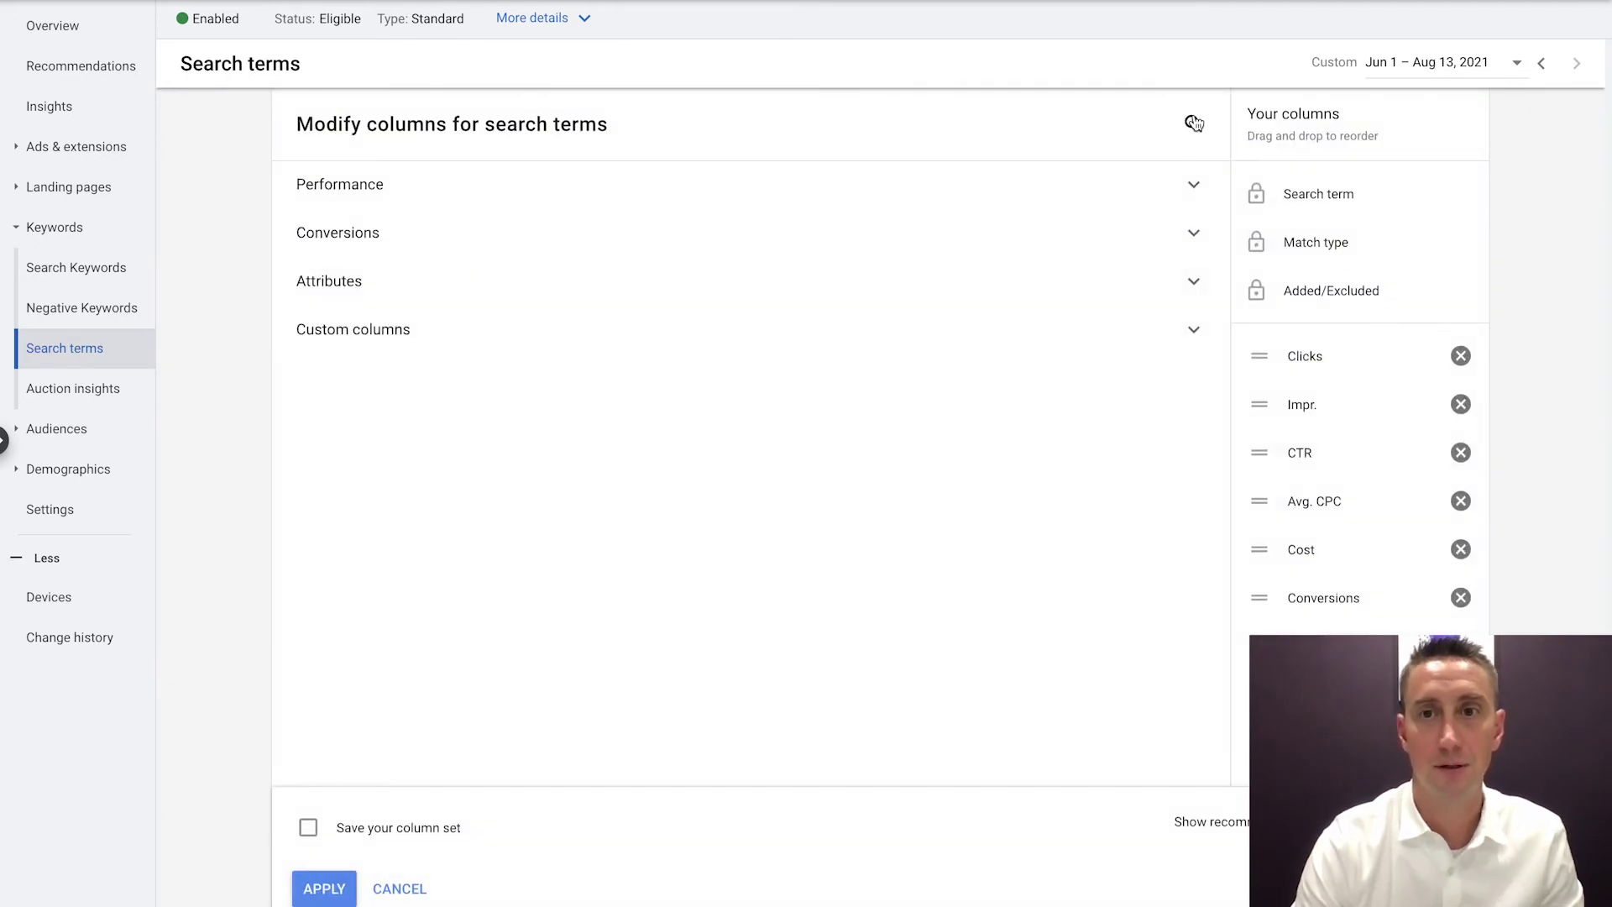
pyautogui.click(1194, 124)
pyautogui.write('key')
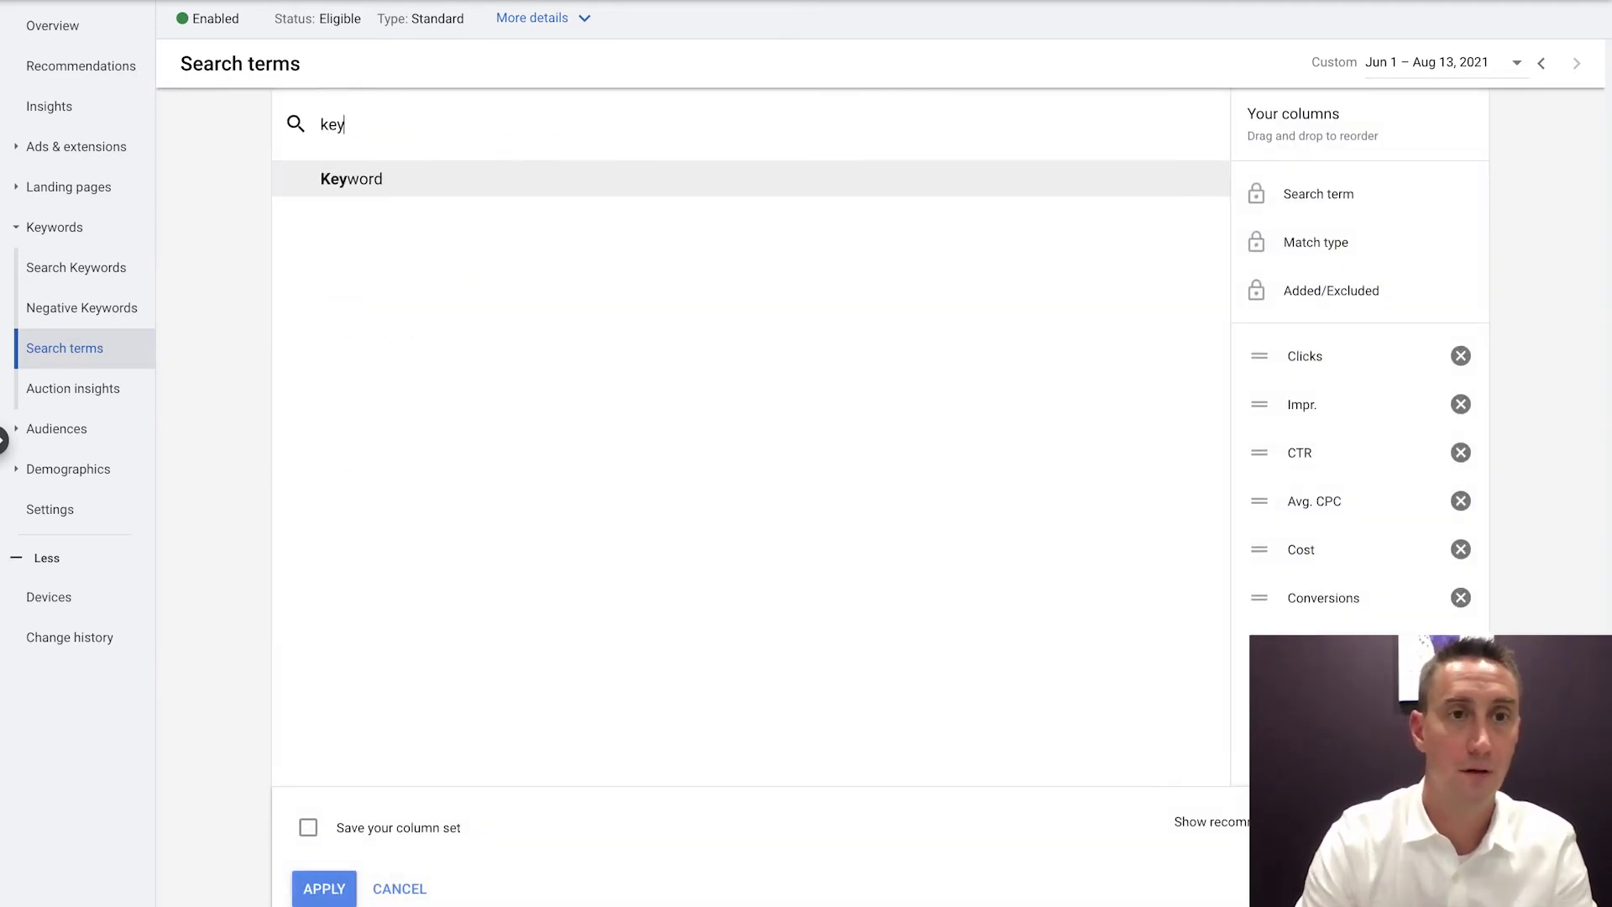
pyautogui.click(971, 168)
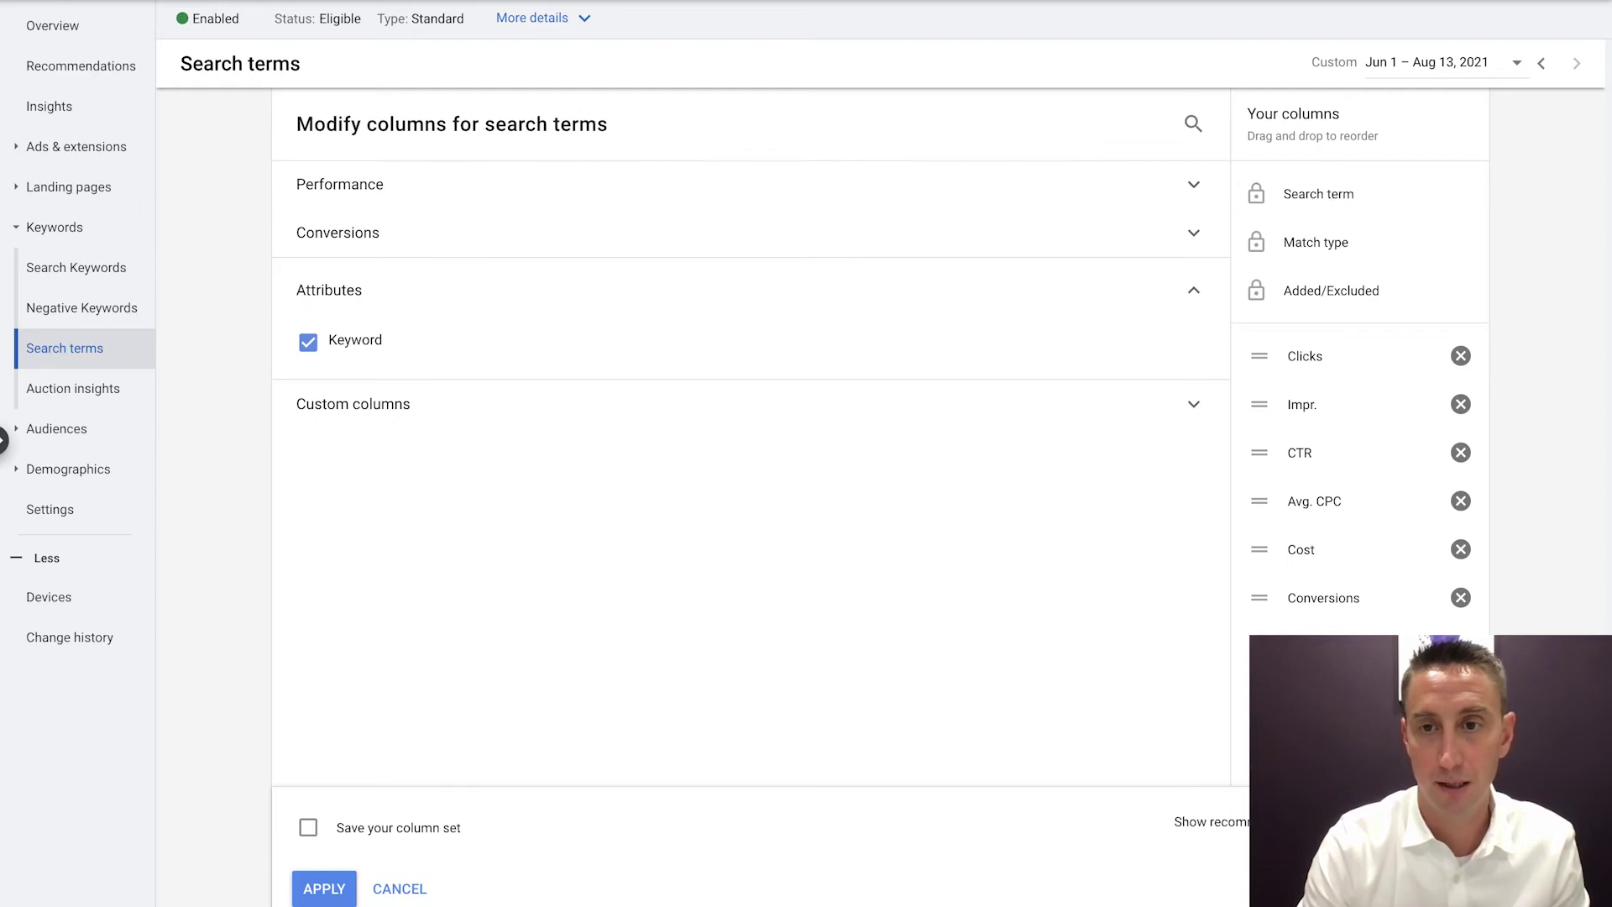
# Apply the columns so Keyword appears beside Match type, and read the Match type help card
pyautogui.click(324, 889)
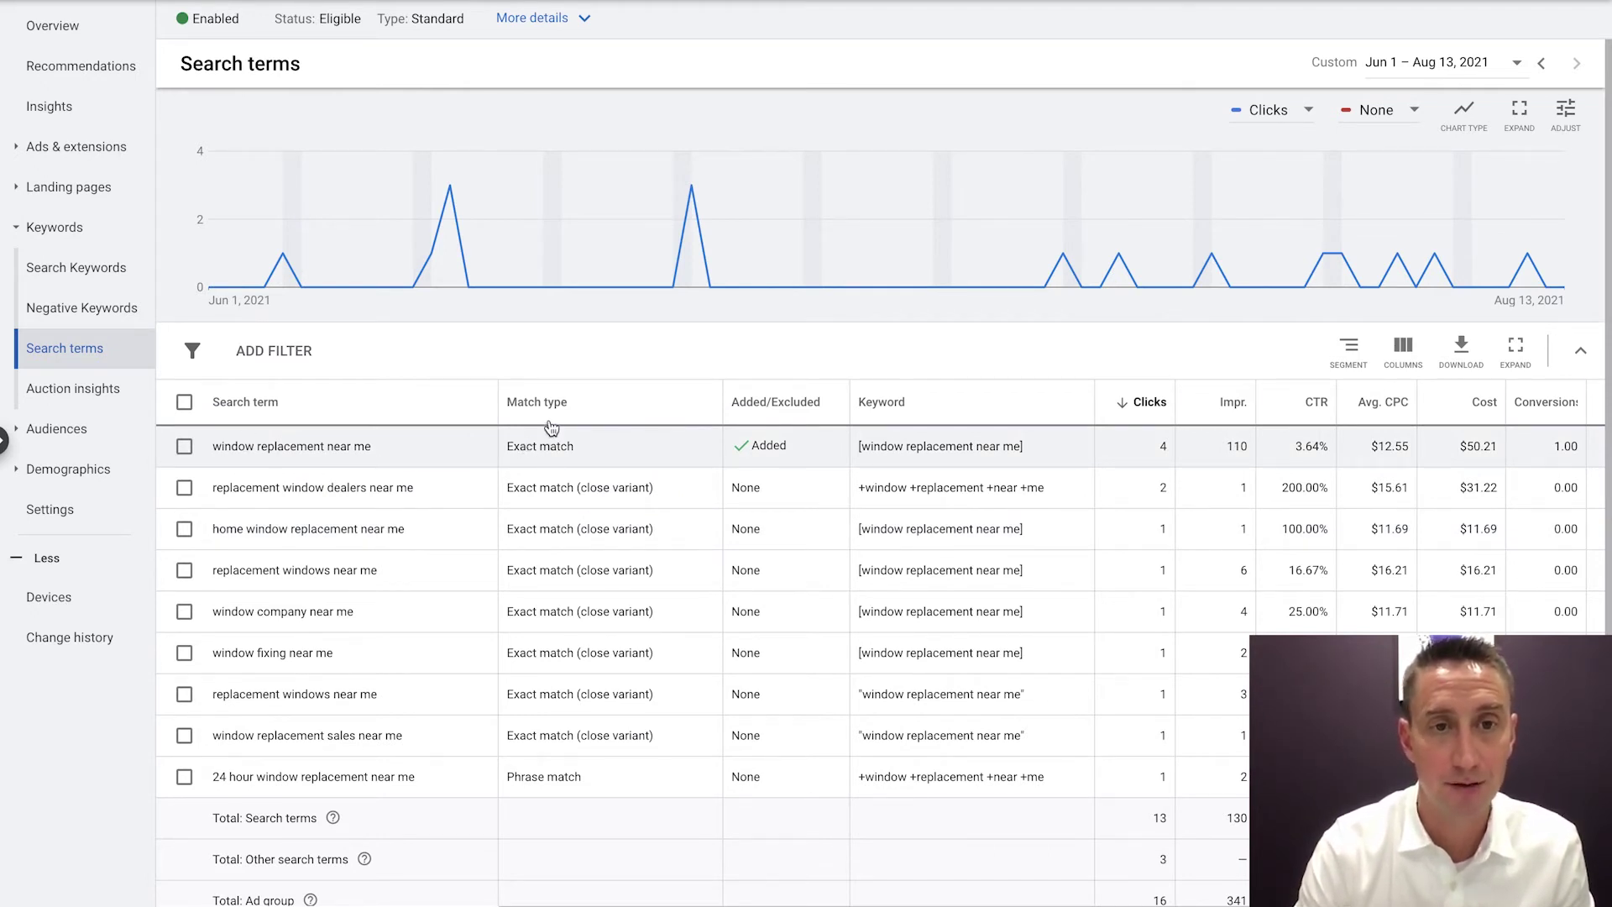
pyautogui.moveTo(551, 411)
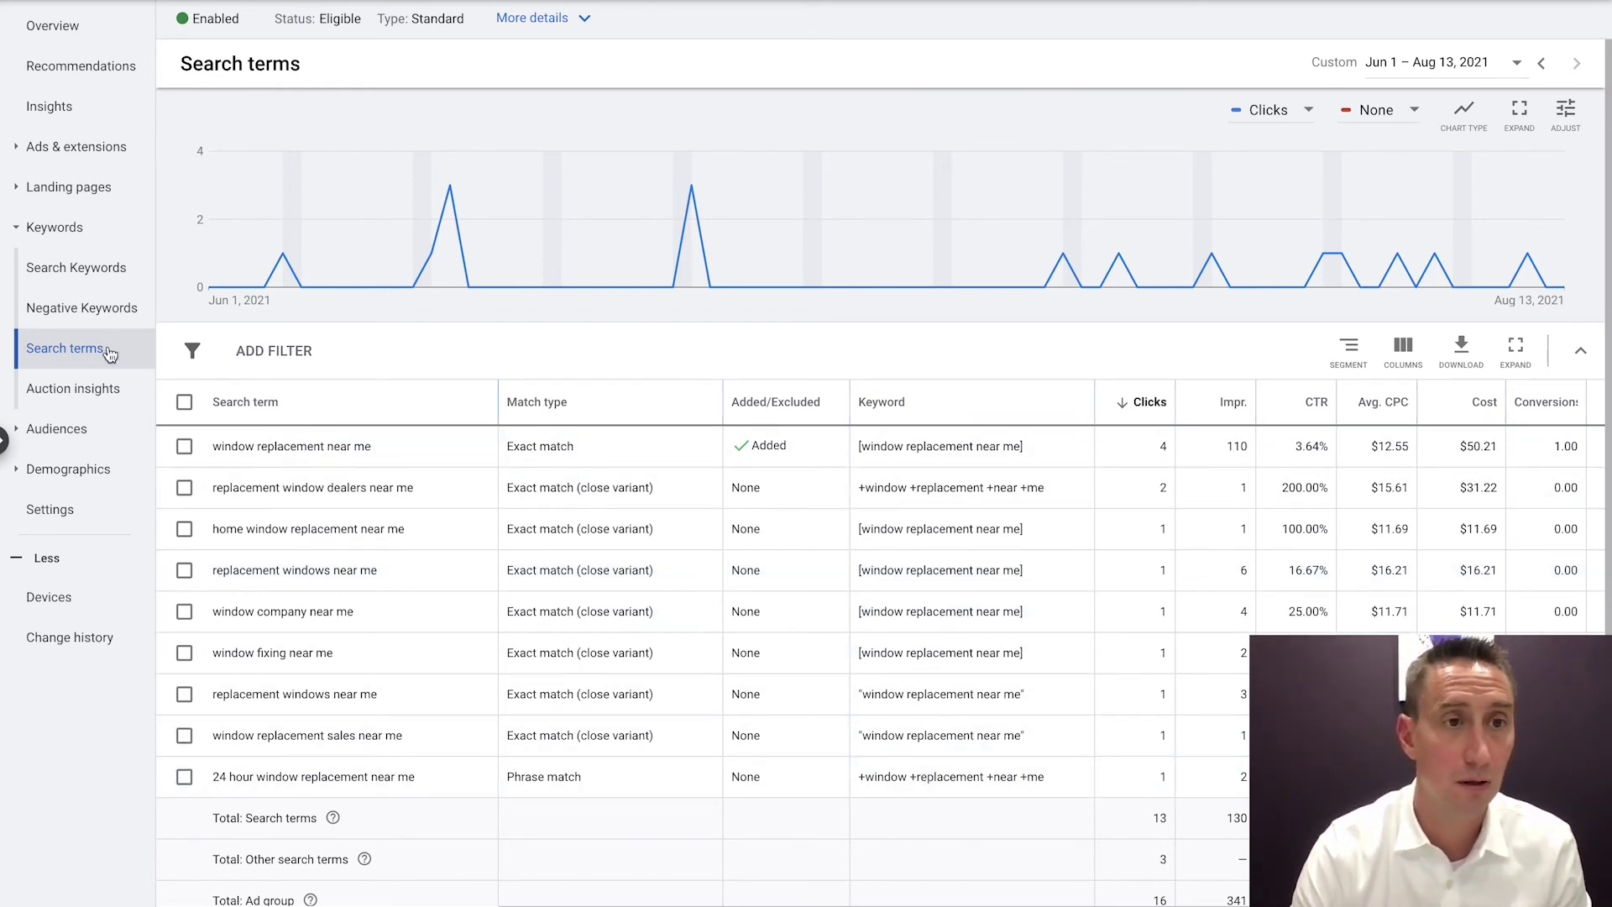
# Visit Search Keywords, then return to the Ad groups page for Jun 1 – Aug 13, 2021 and scroll its table
pyautogui.click(82, 289)
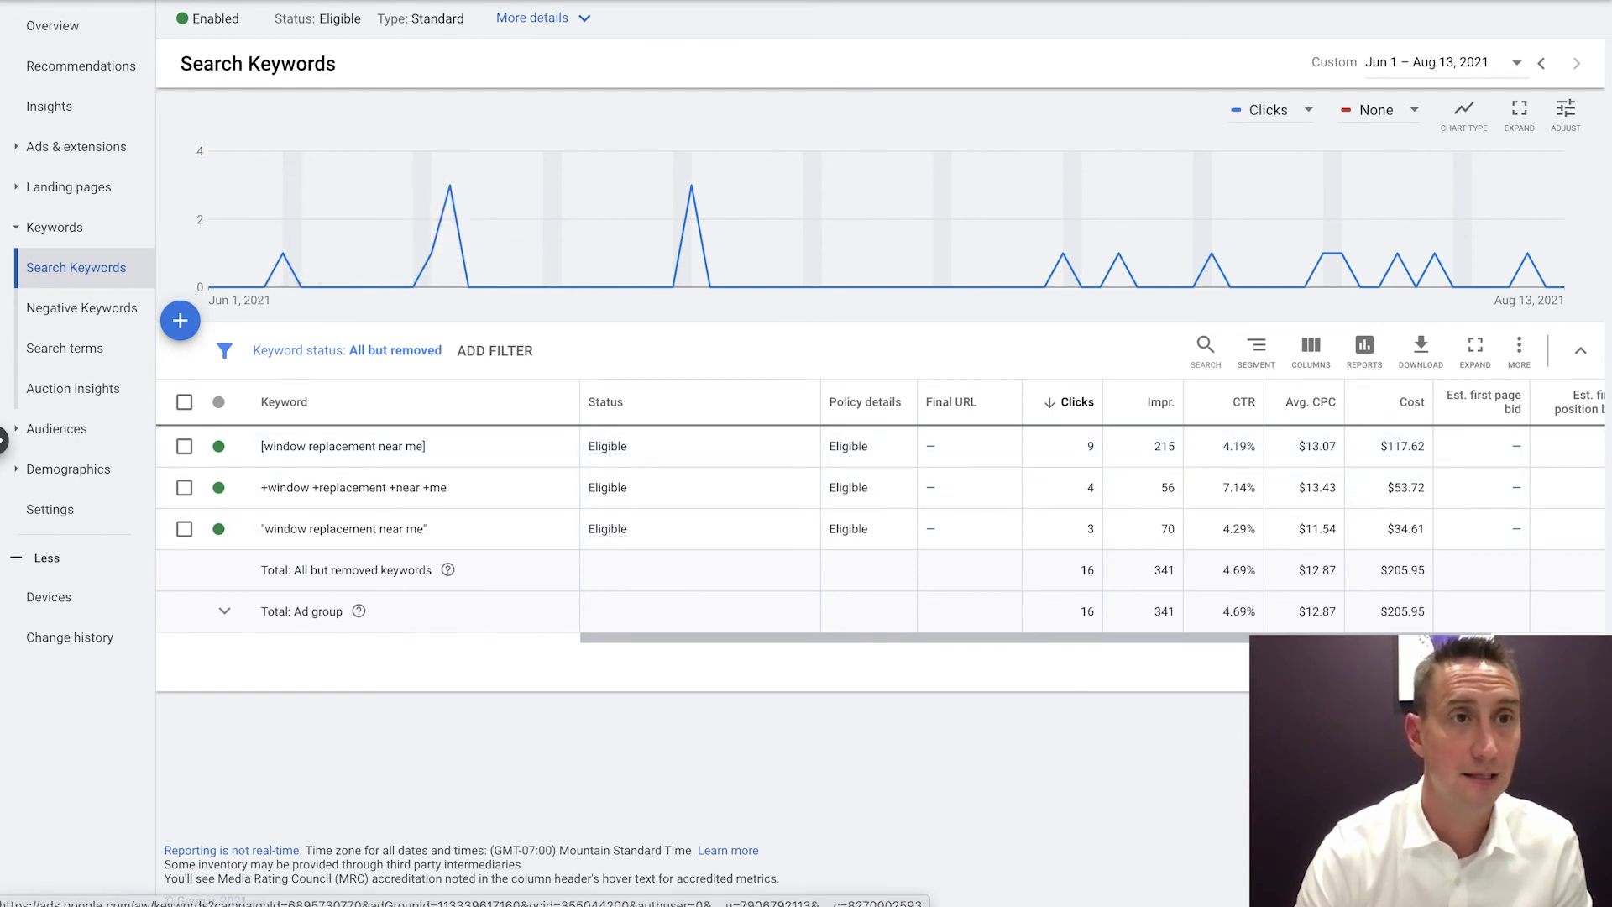
pyautogui.hotkey('alt', 'Left')
pyautogui.click(76, 267)
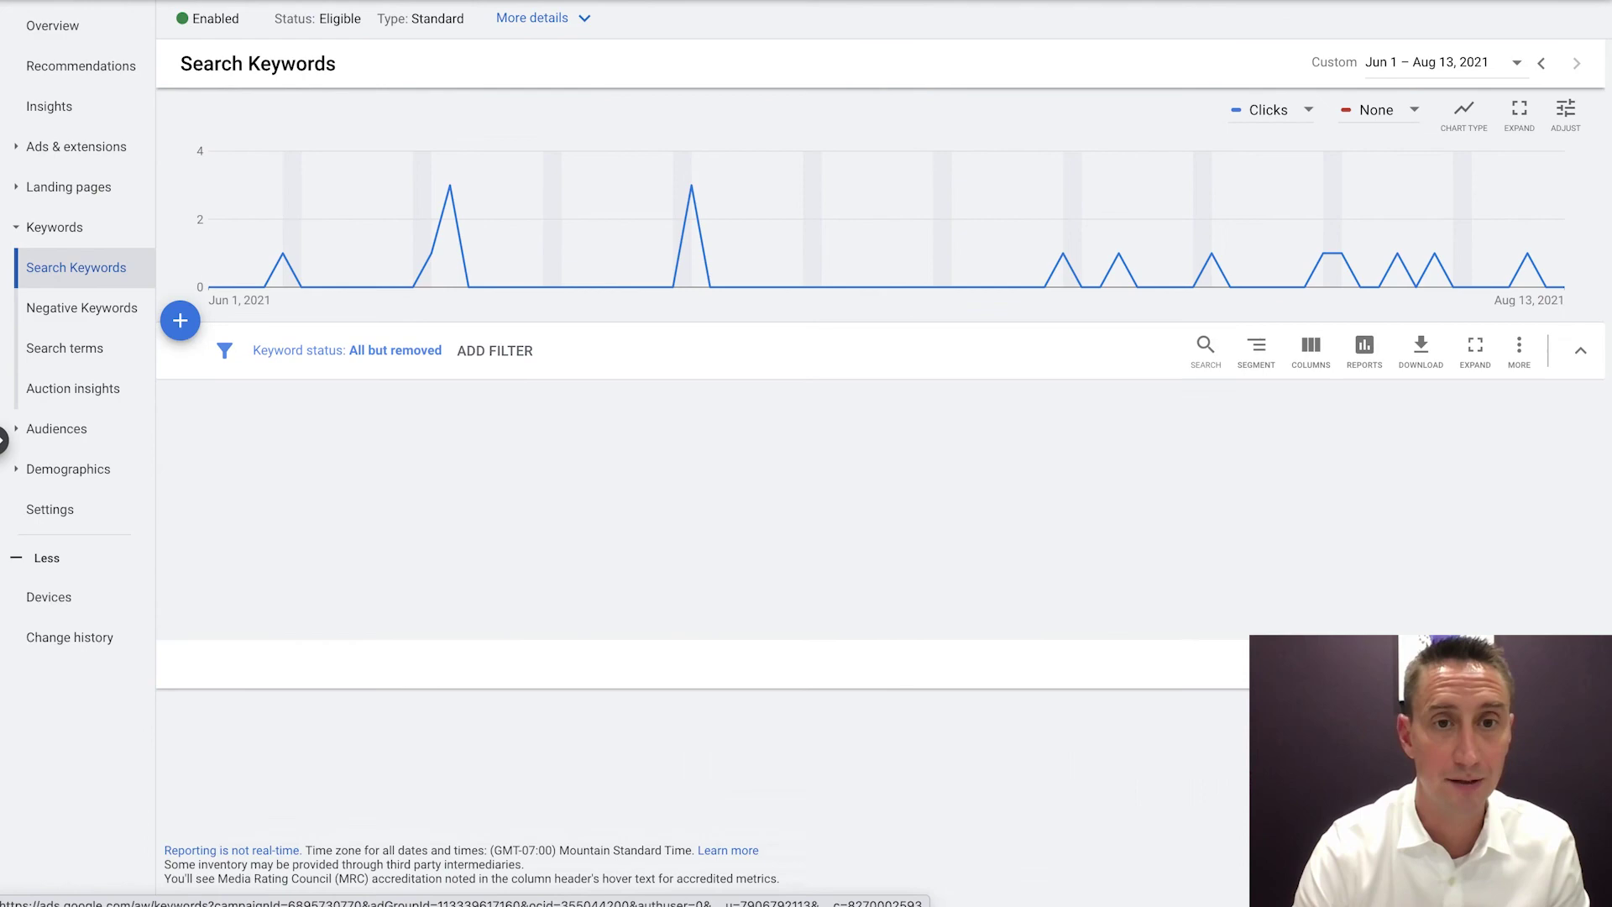
pyautogui.hotkey('alt', 'Left')
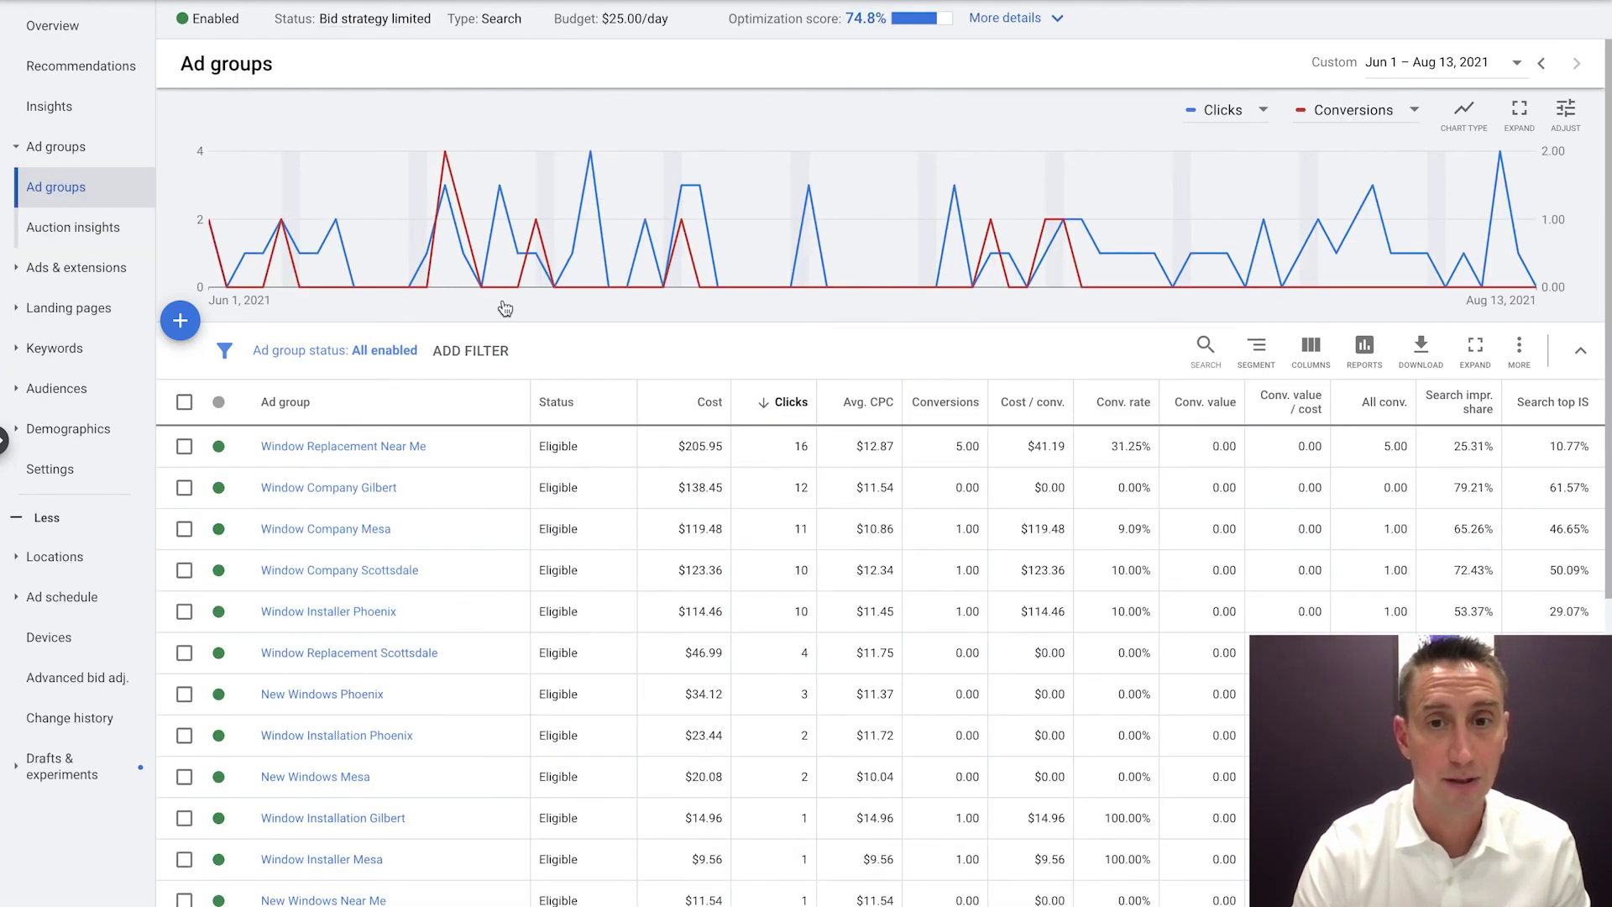
pyautogui.scroll(-3, 940, 472)
pyautogui.scroll(-2, 940, 472)
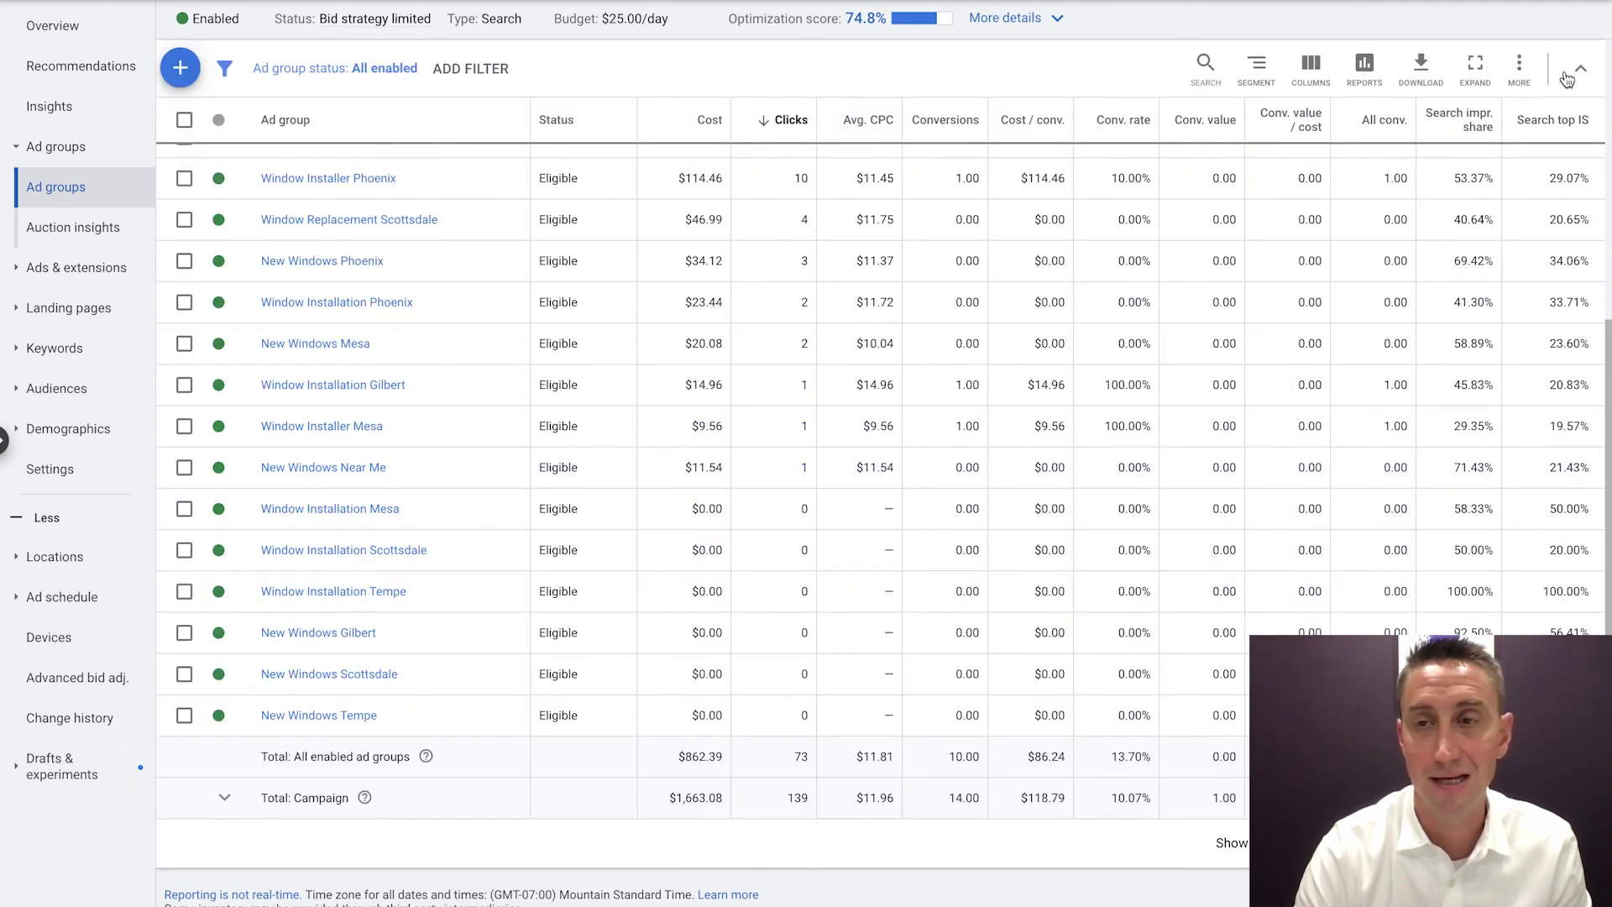
pyautogui.scroll(5, 1554, 80)
# Set the date range to Last 30 days (Jul 14 – Aug 12, 2021) and scroll to the totals
pyautogui.click(1472, 73)
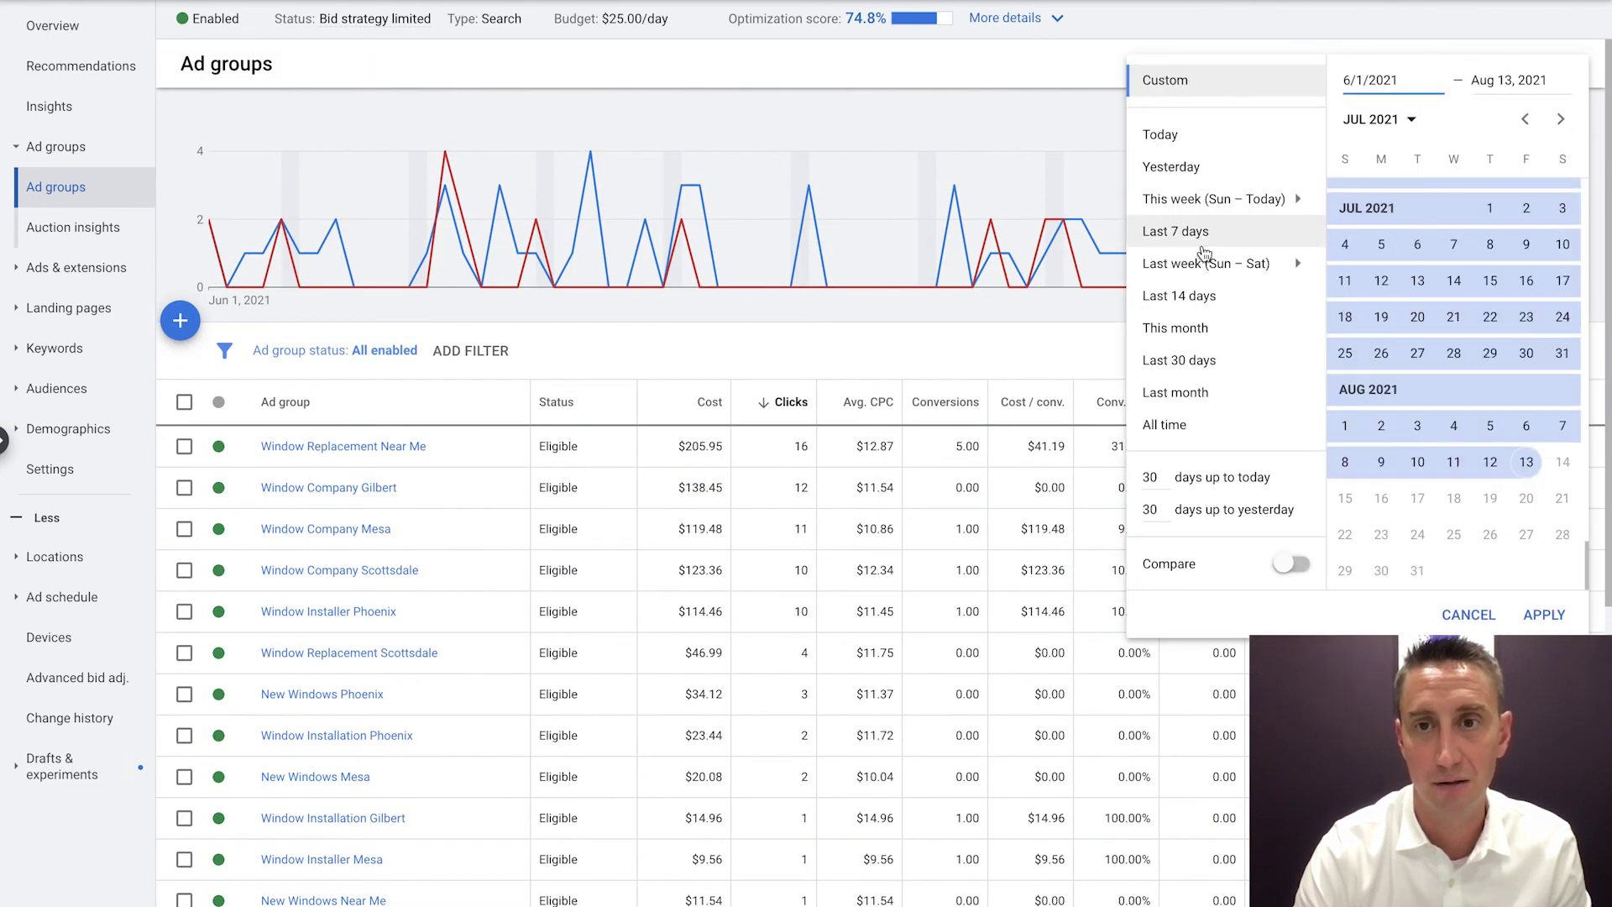
pyautogui.click(1212, 361)
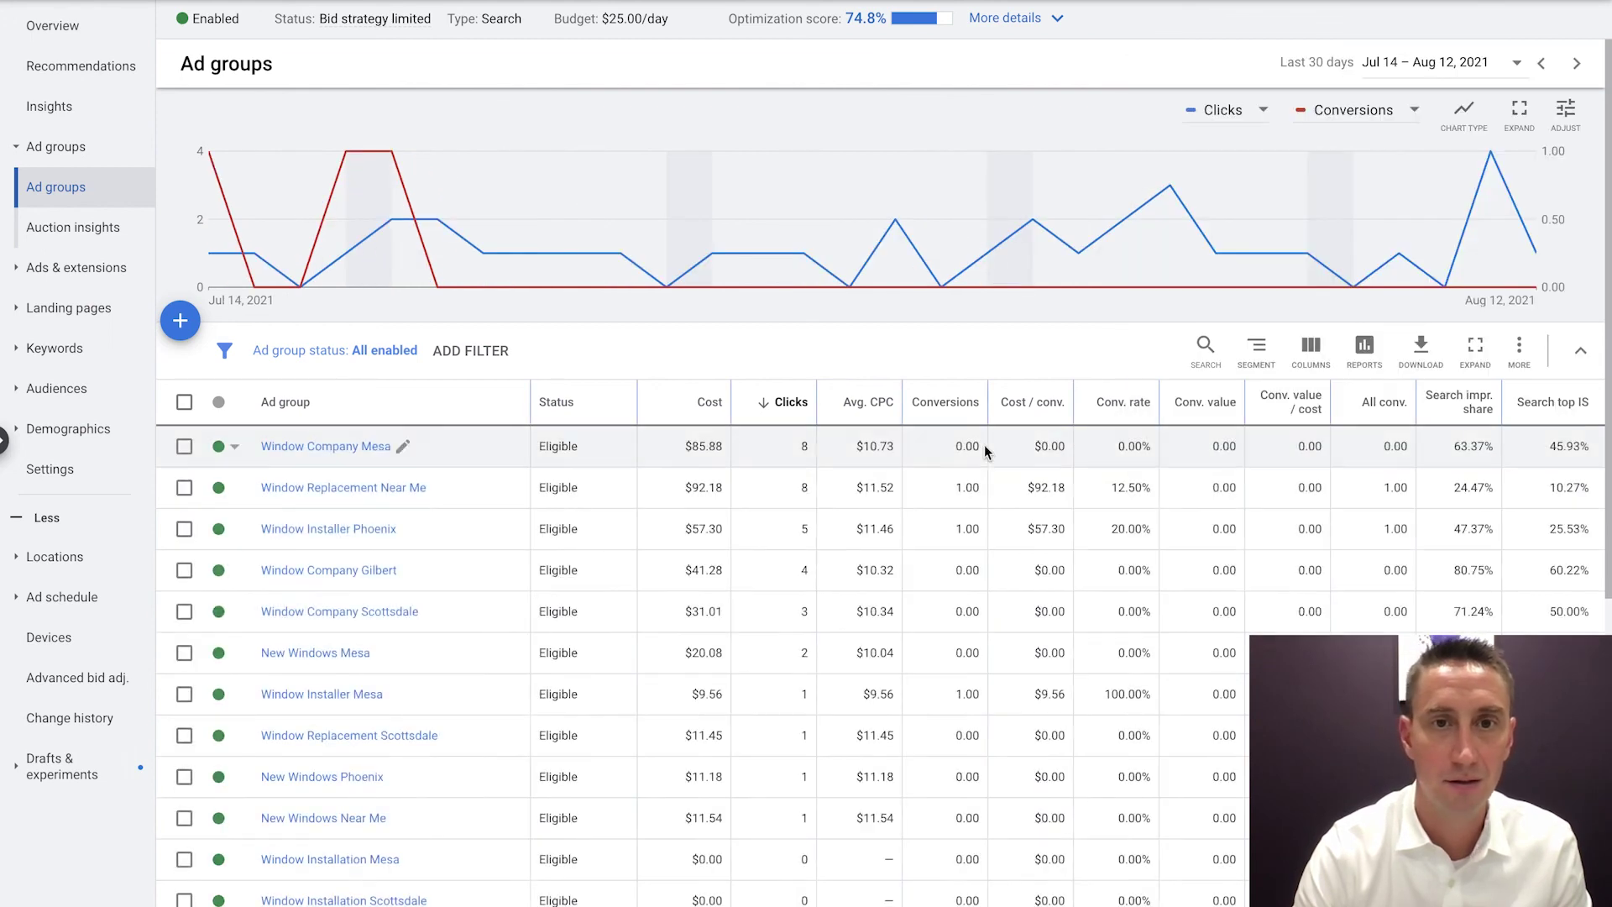
pyautogui.scroll(-5, 853, 406)
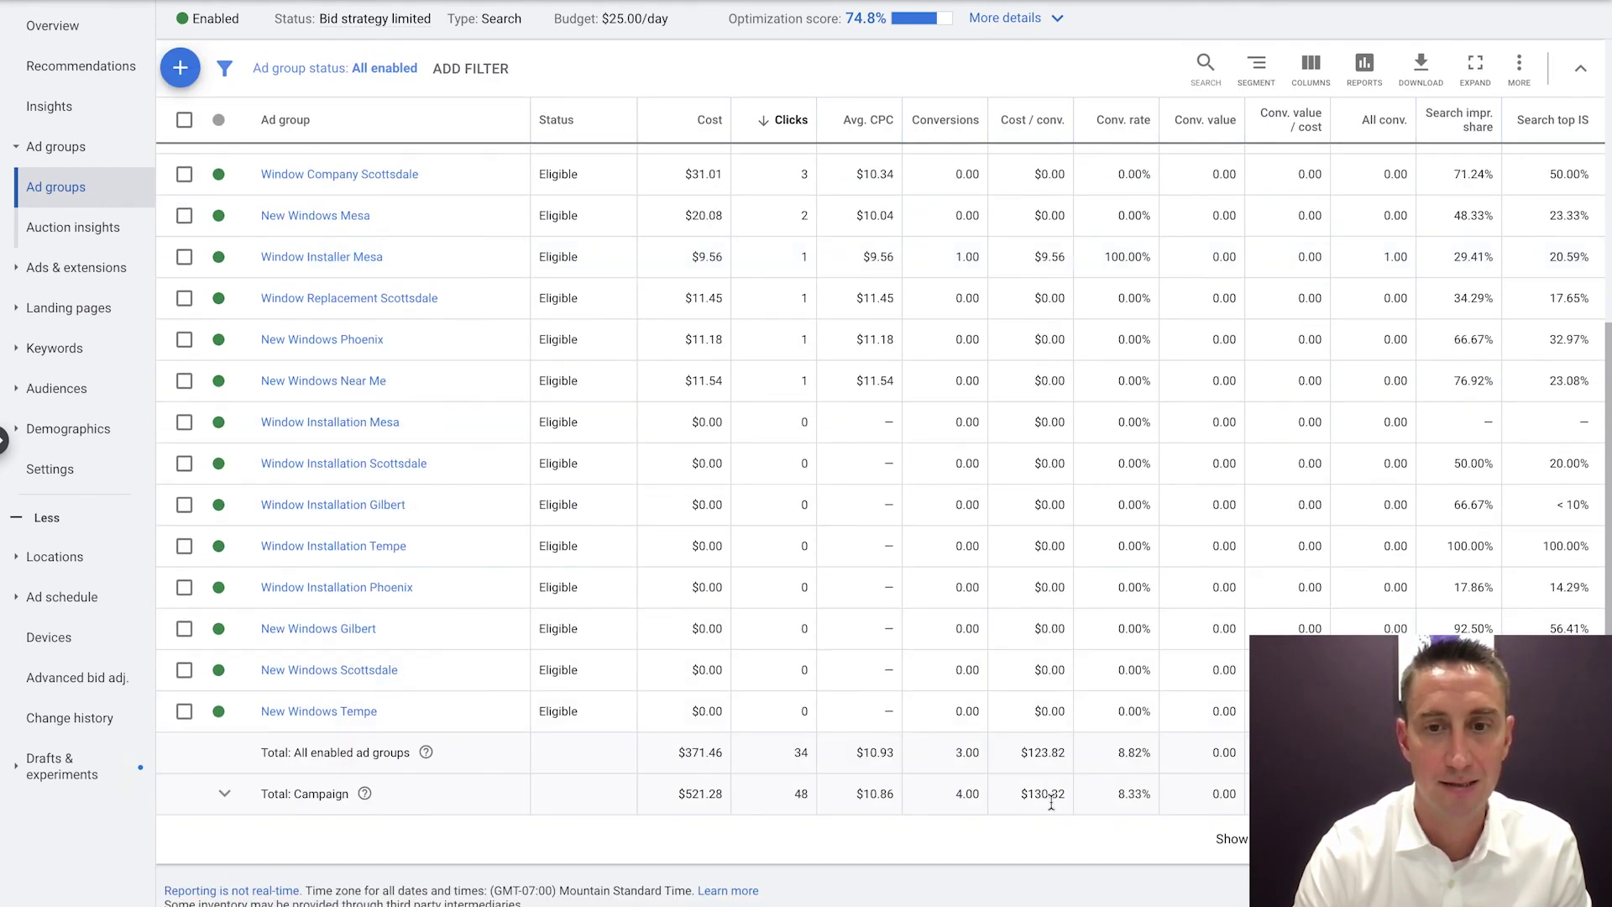